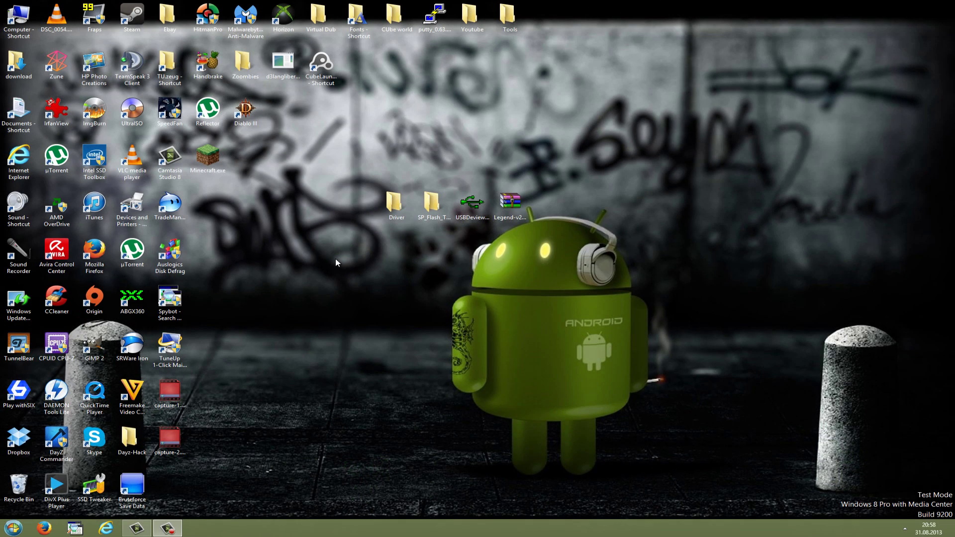
# Look over the desktop items: SP_Flash_Tool, Legend-v21.rar, Driver folder and USBDeview.exe
pyautogui.click(440, 218)
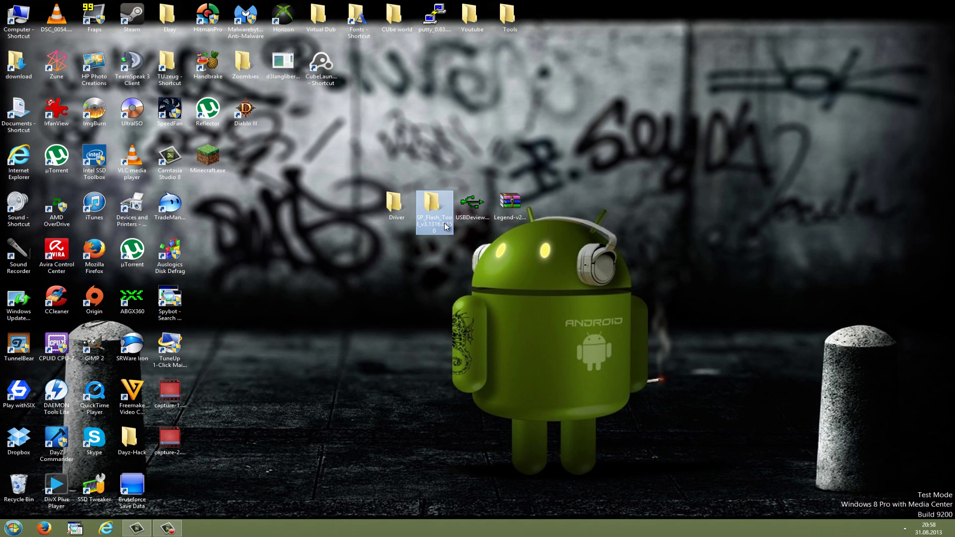
pyautogui.click(506, 216)
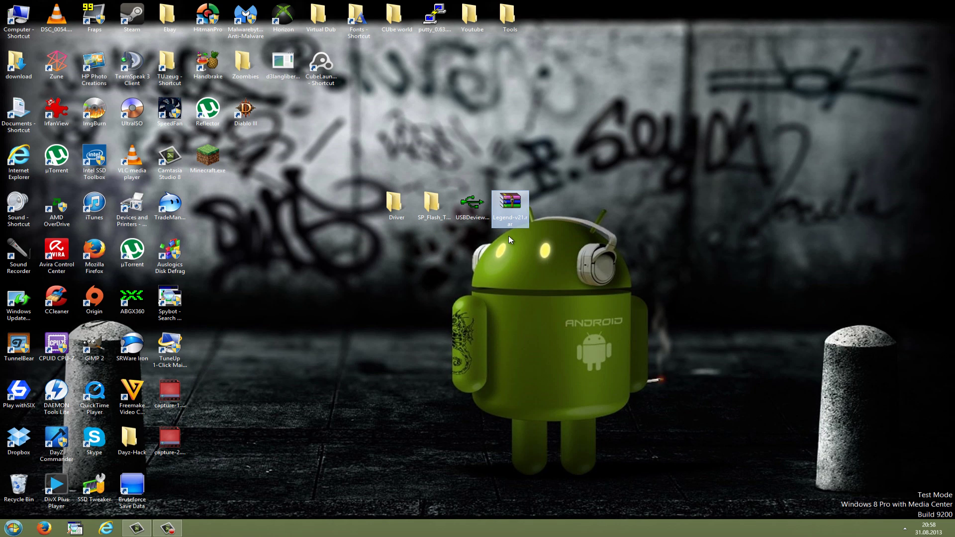
pyautogui.click(427, 243)
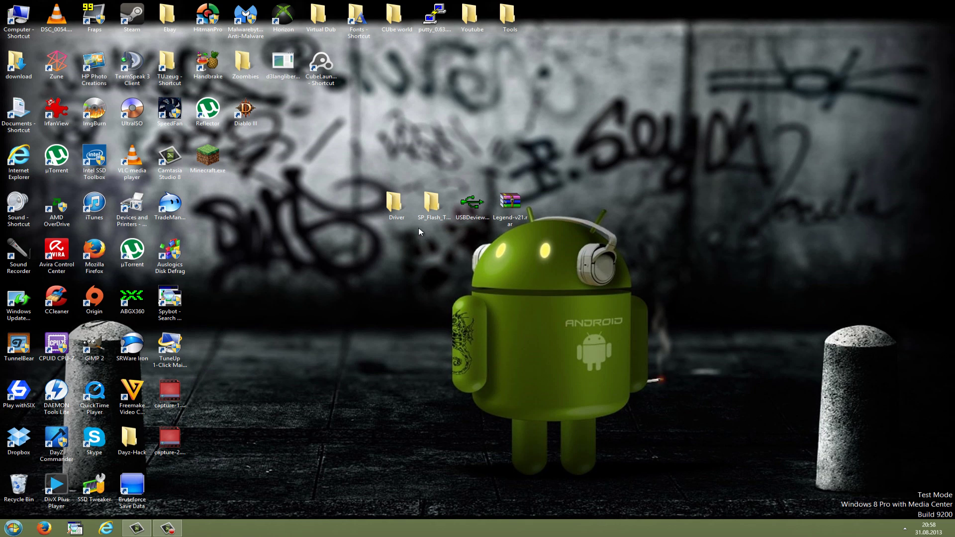
pyautogui.click(396, 206)
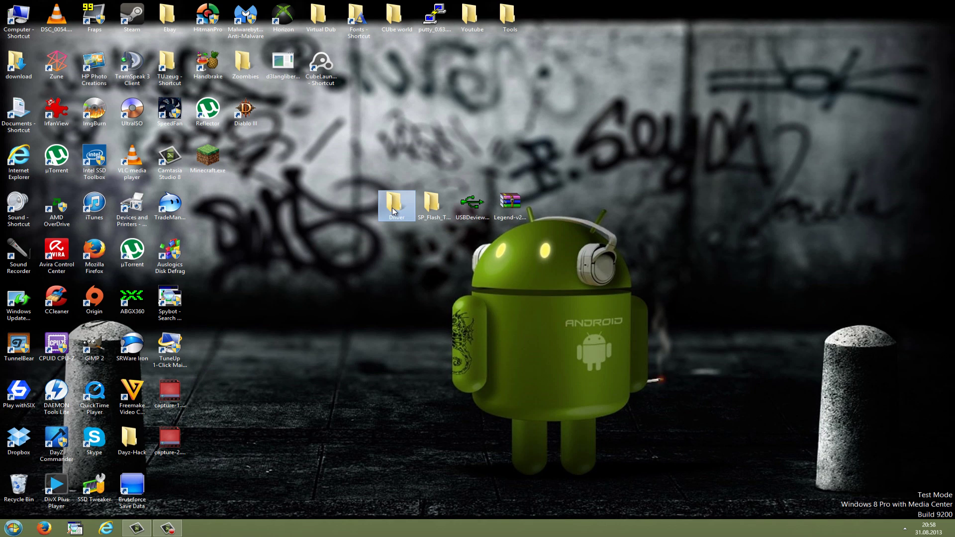
pyautogui.click(398, 233)
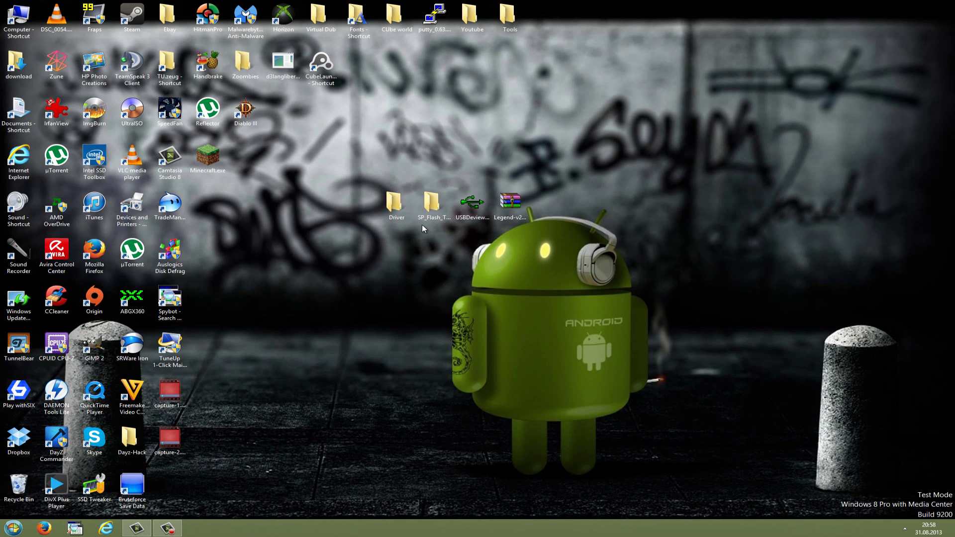
pyautogui.click(435, 220)
pyautogui.click(478, 233)
pyautogui.click(470, 209)
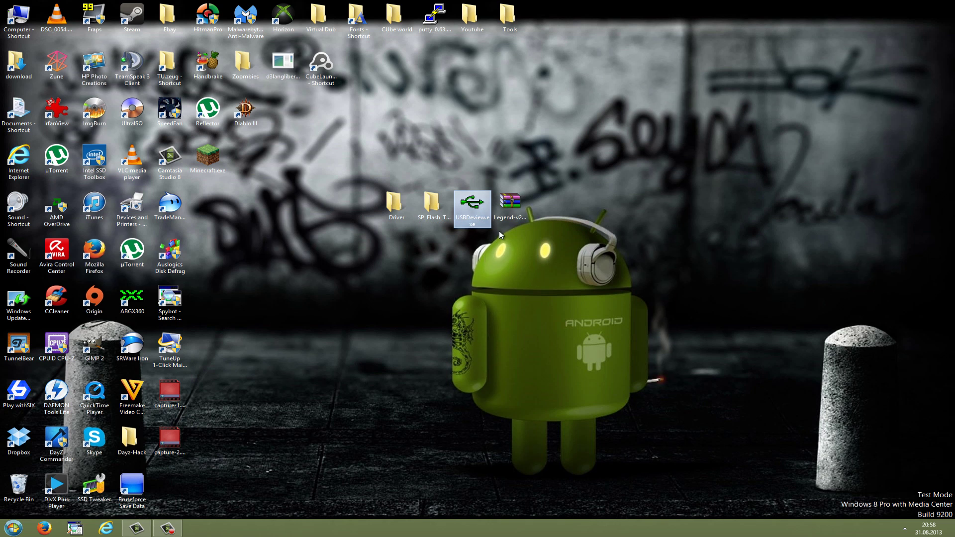
pyautogui.click(506, 233)
pyautogui.click(509, 209)
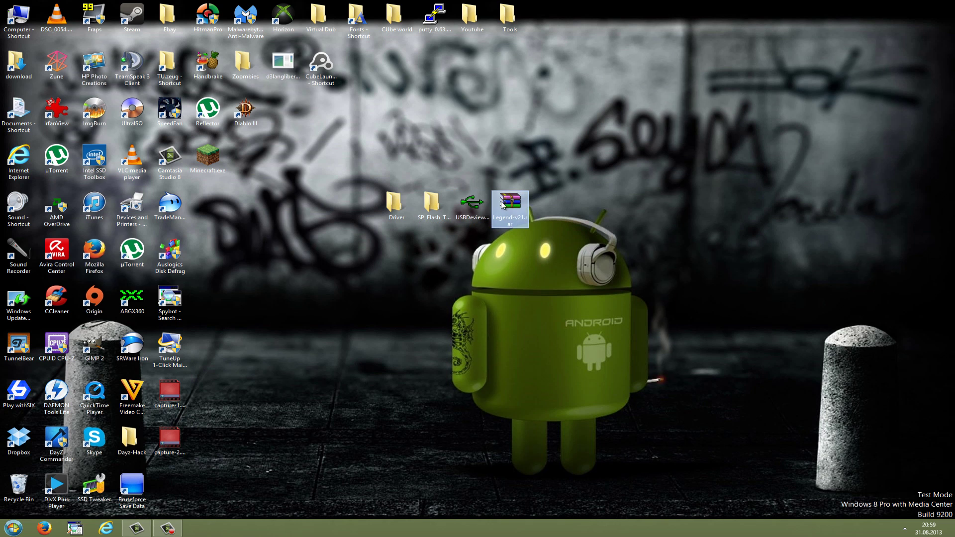
pyautogui.click(453, 250)
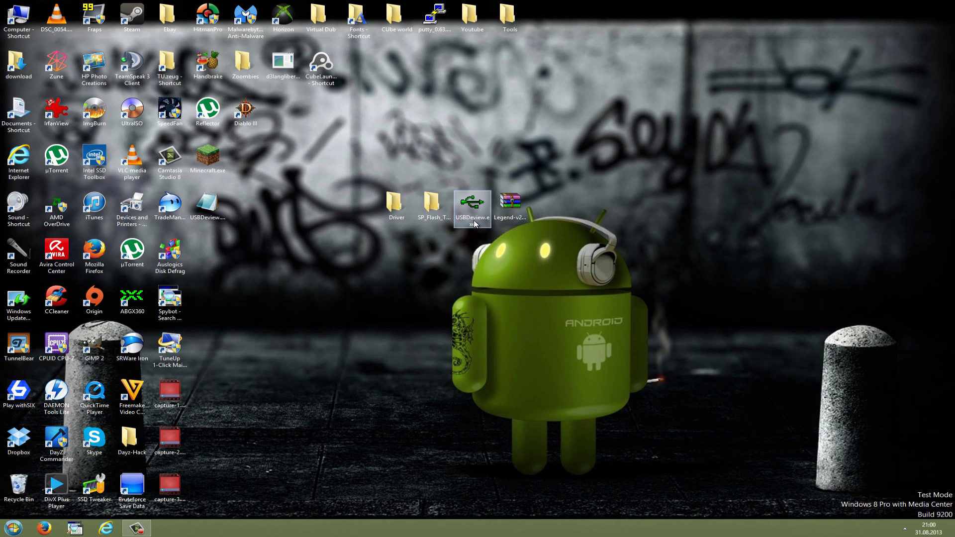
pyautogui.moveTo(472, 209)
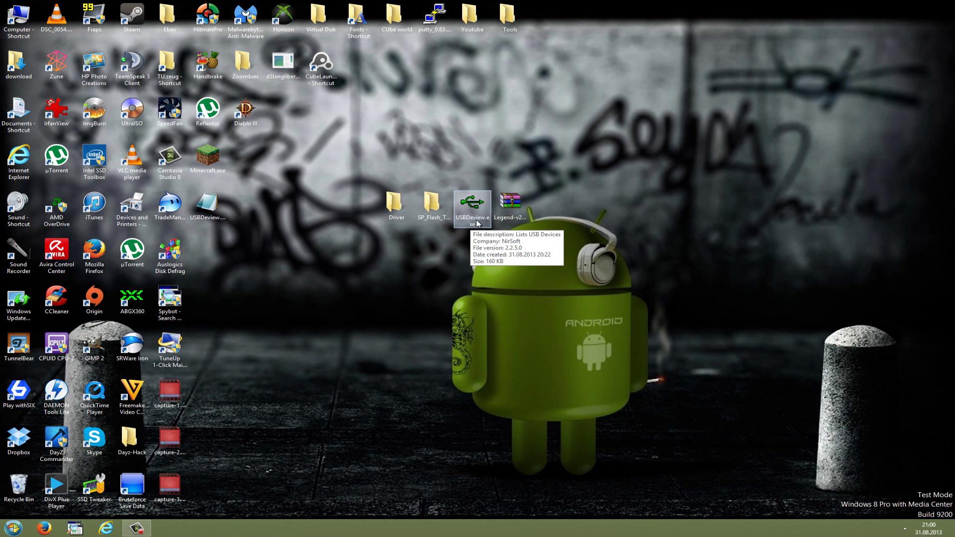
# Uninstall the MediaTek PreLoader USB VCOM Port device with USBDeview, then close it
pyautogui.doubleClick(478, 224)
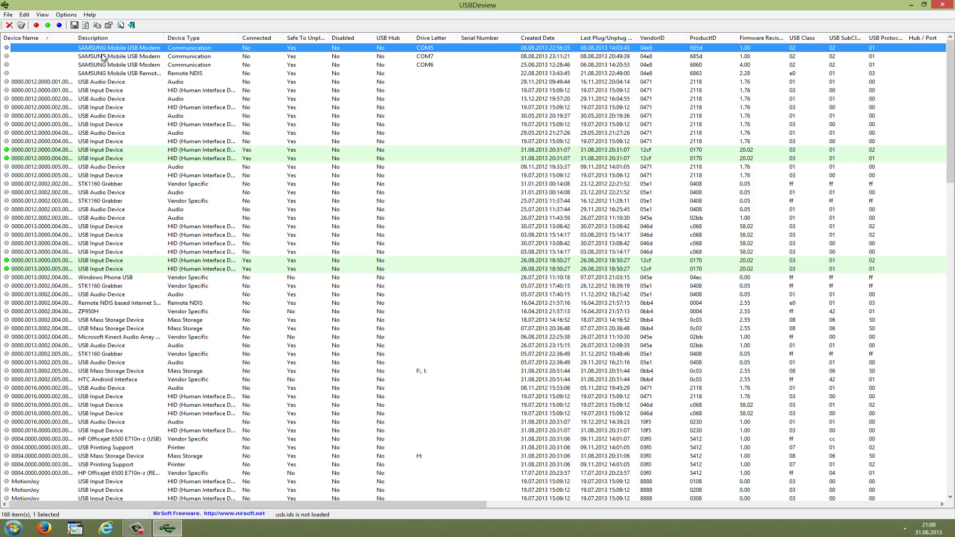
pyautogui.scroll(-5, 112, 94)
pyautogui.scroll(-5, 119, 150)
pyautogui.scroll(-3, 127, 173)
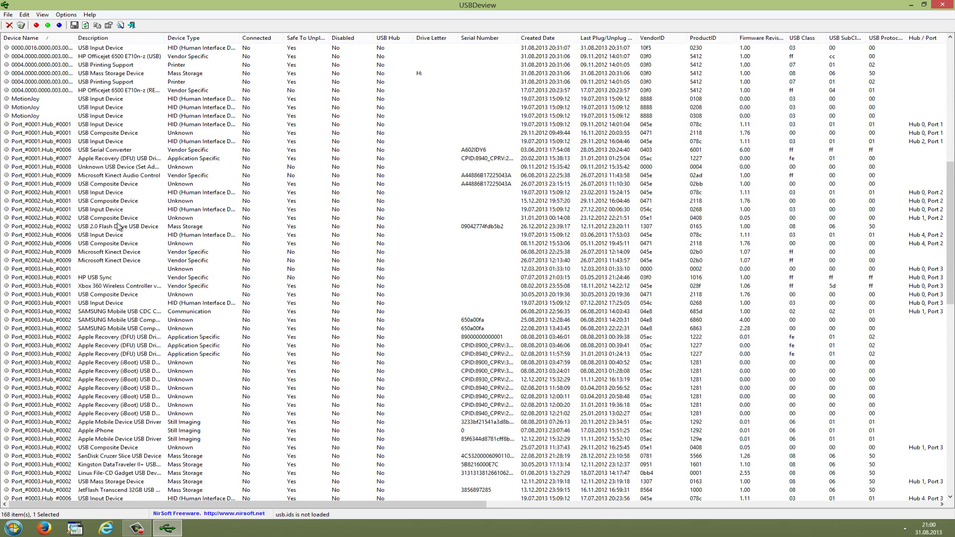
pyautogui.scroll(-8, 111, 277)
pyautogui.scroll(-8, 111, 282)
pyautogui.scroll(-5, 110, 282)
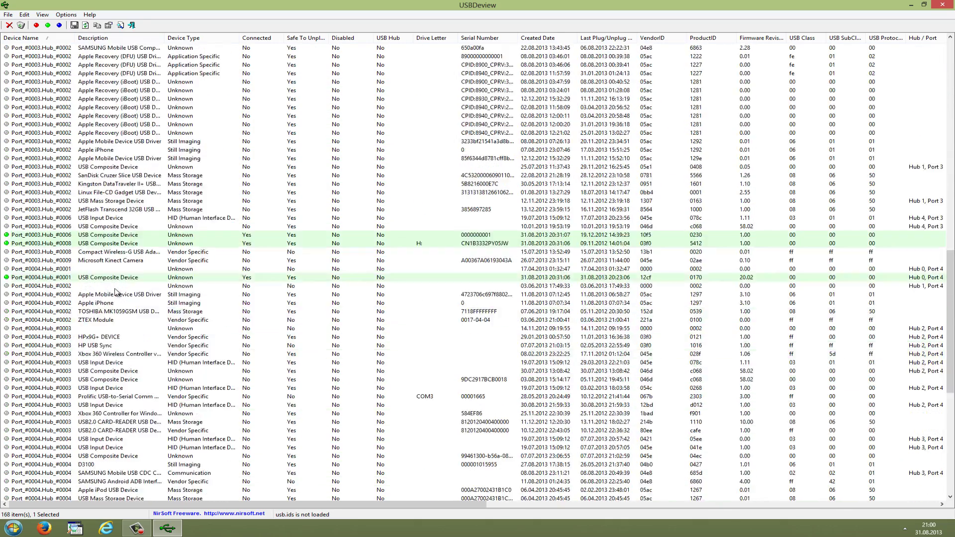
pyautogui.scroll(-5, 110, 291)
pyautogui.scroll(-5, 111, 299)
pyautogui.scroll(-3, 113, 307)
pyautogui.scroll(-1, 112, 309)
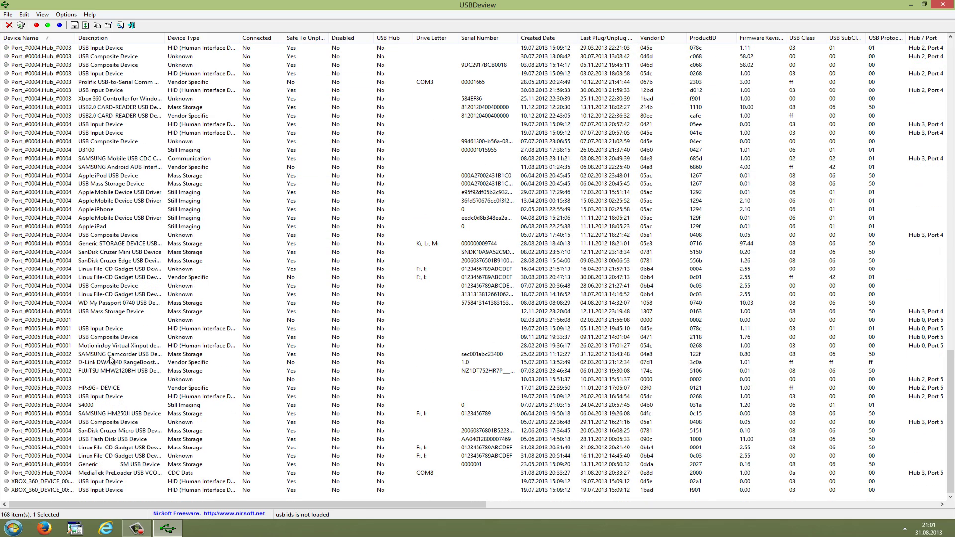
pyautogui.click(123, 475)
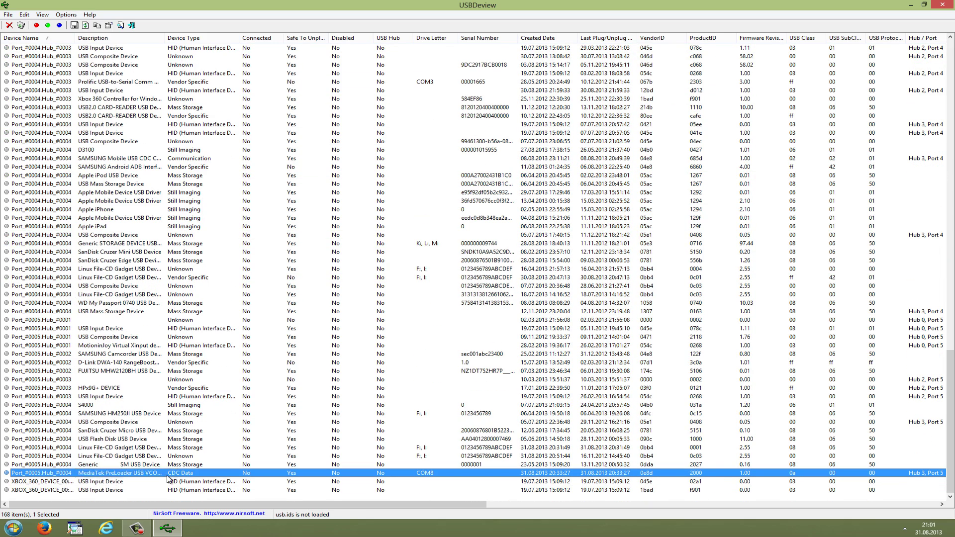
pyautogui.rightClick(112, 475)
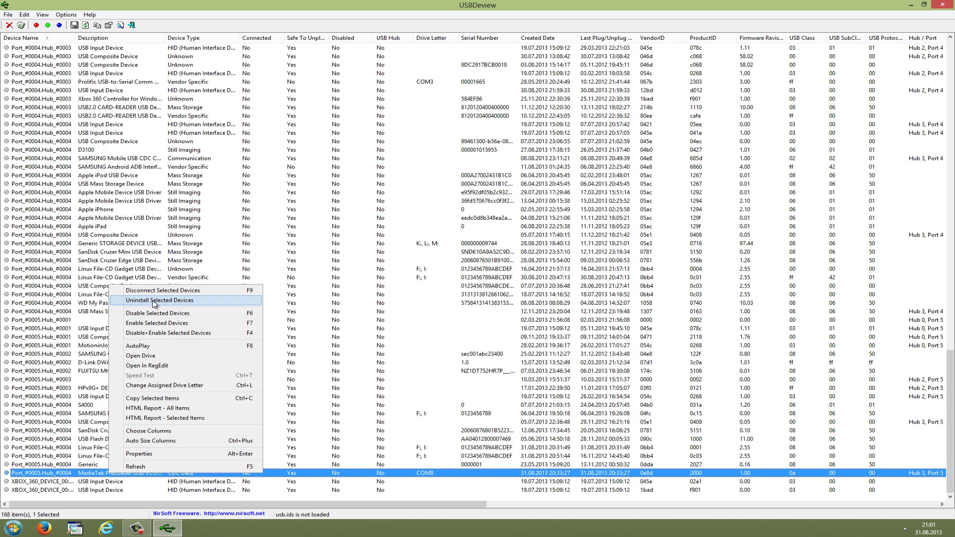
pyautogui.click(159, 300)
pyautogui.click(471, 288)
pyautogui.rightClick(125, 477)
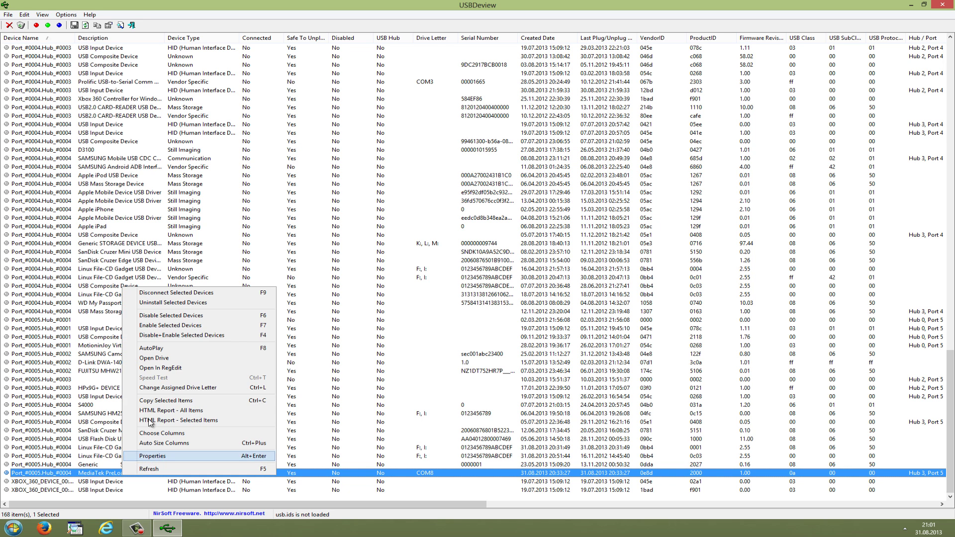
pyautogui.click(186, 306)
pyautogui.click(492, 296)
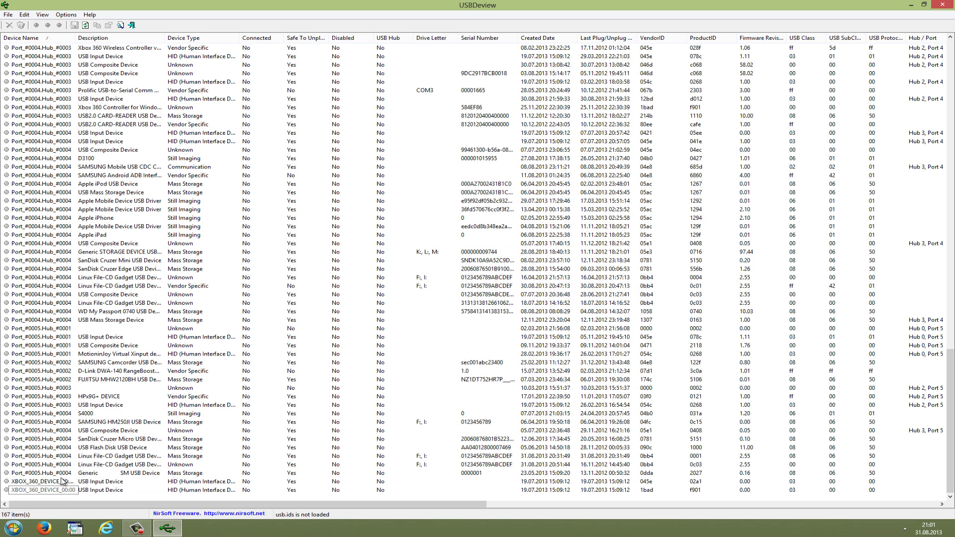
pyautogui.click(119, 289)
pyautogui.scroll(10, 119, 299)
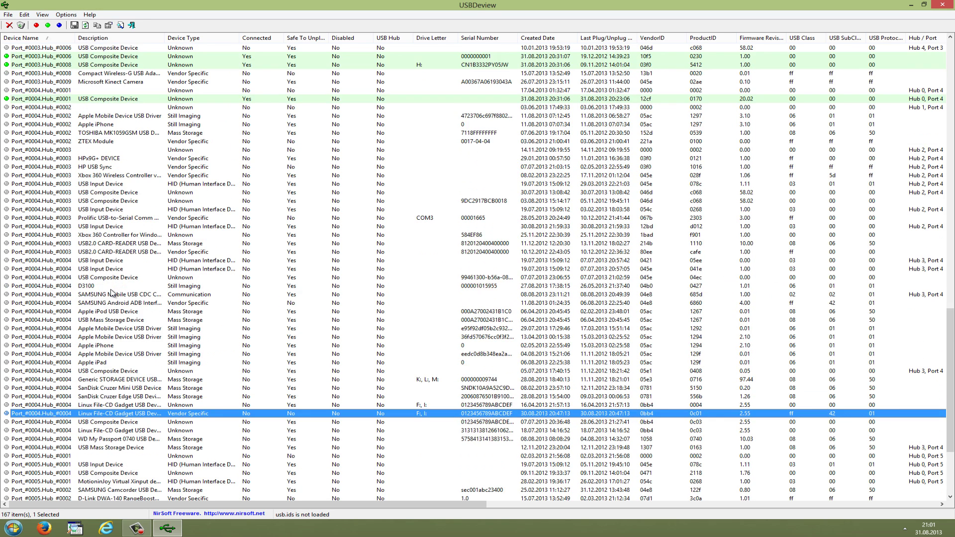
pyautogui.scroll(5, 114, 294)
pyautogui.scroll(5, 120, 224)
pyautogui.scroll(3, 127, 187)
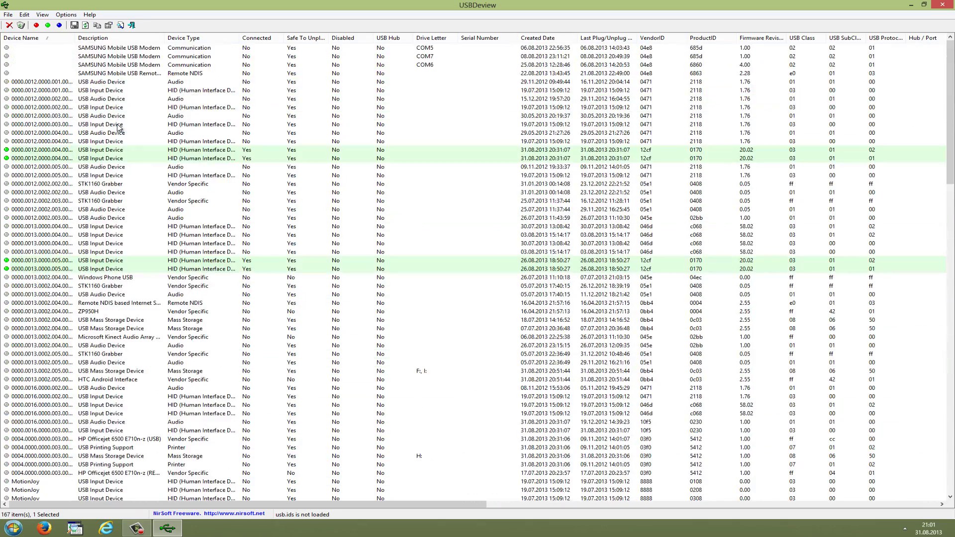
pyautogui.scroll(-5, 137, 179)
pyautogui.scroll(-5, 127, 175)
pyautogui.scroll(-4, 120, 171)
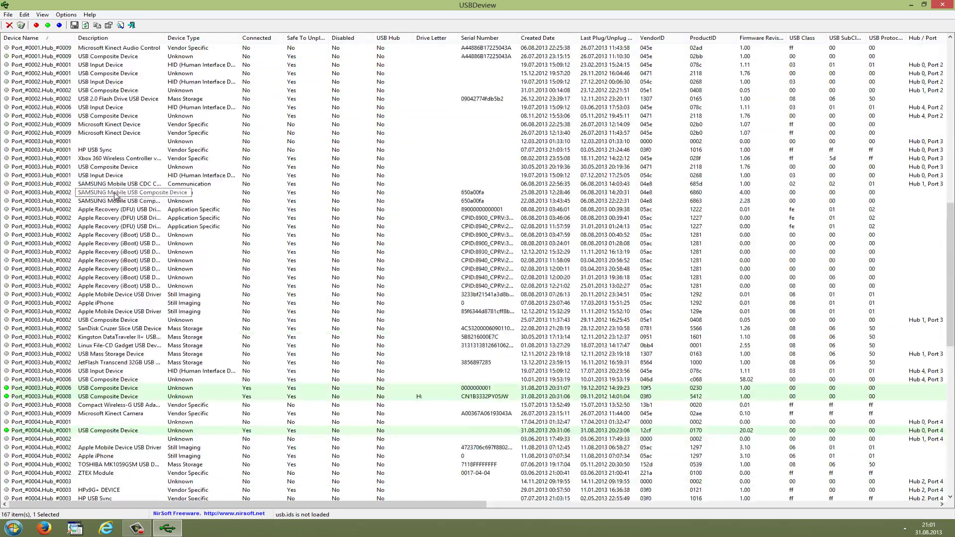
pyautogui.scroll(-4, 113, 169)
pyautogui.scroll(5, 114, 169)
pyautogui.scroll(4, 149, 209)
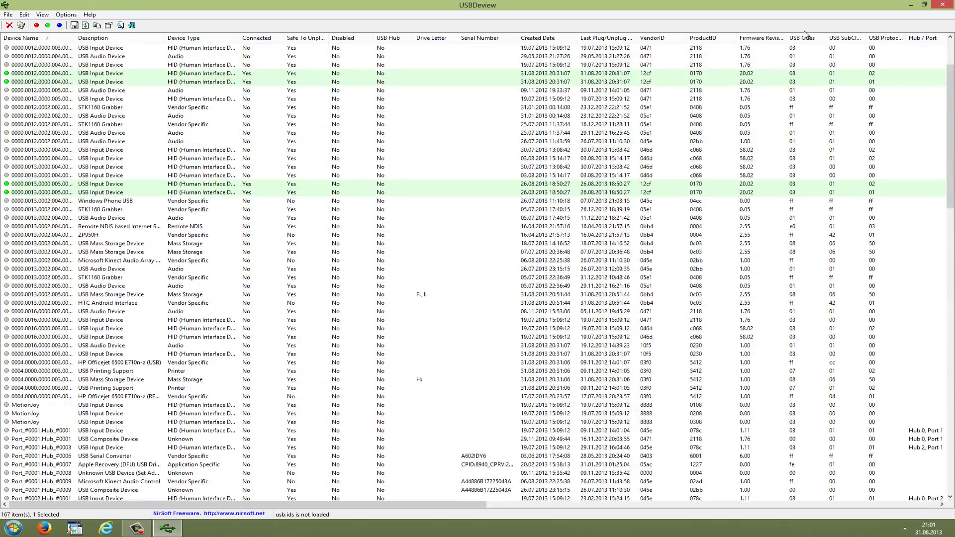
pyautogui.click(945, 6)
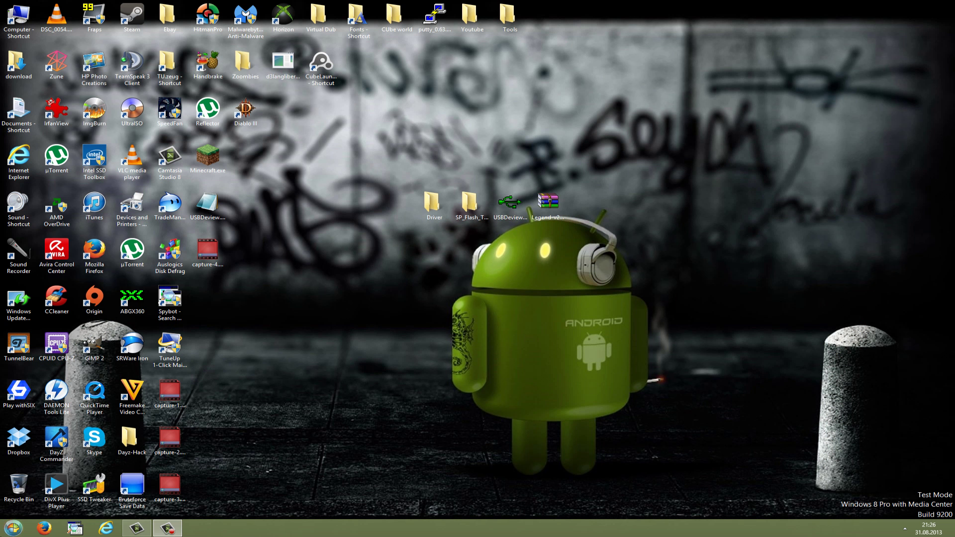
# Open Device Manager from All Control Panel Items and shift its window slightly left
pyautogui.click(13, 529)
pyautogui.click(224, 434)
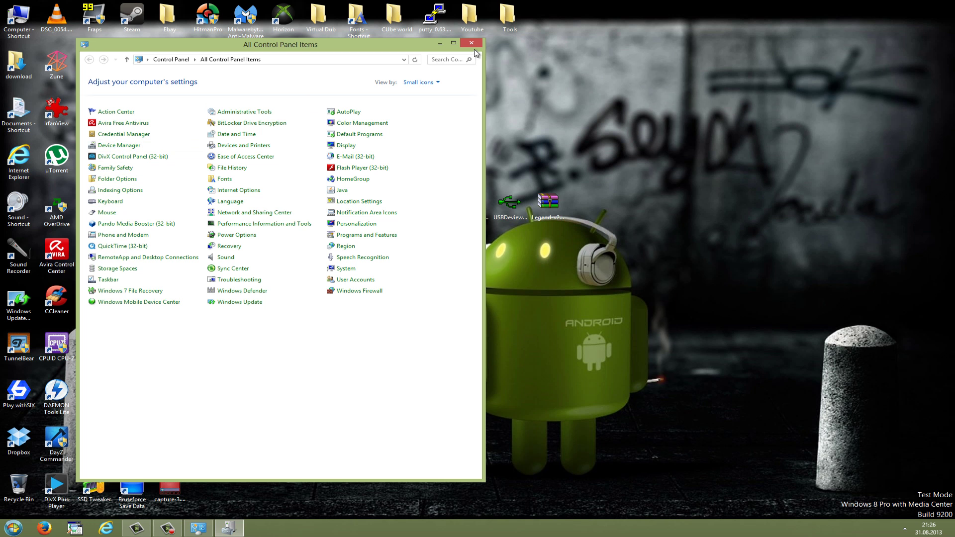
pyautogui.click(114, 150)
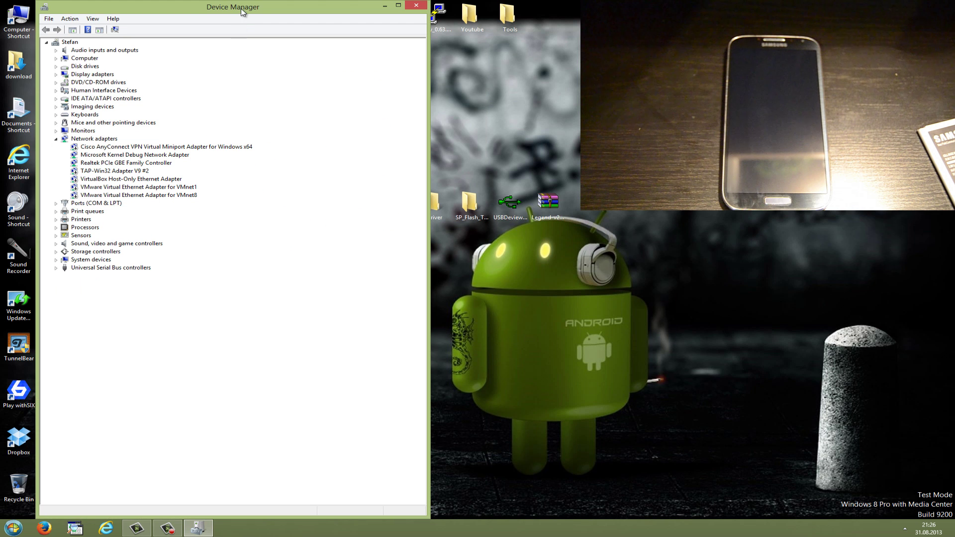
pyautogui.moveTo(242, 11); pyautogui.dragTo(223, 11)
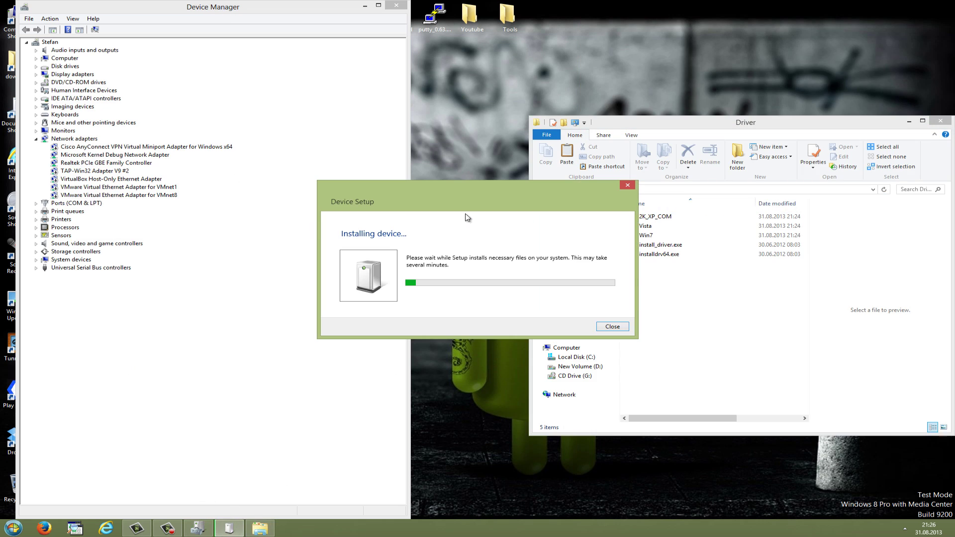
# Run install_driver.exe from the Driver folder, dismiss the success message, and close the folder
pyautogui.click(672, 313)
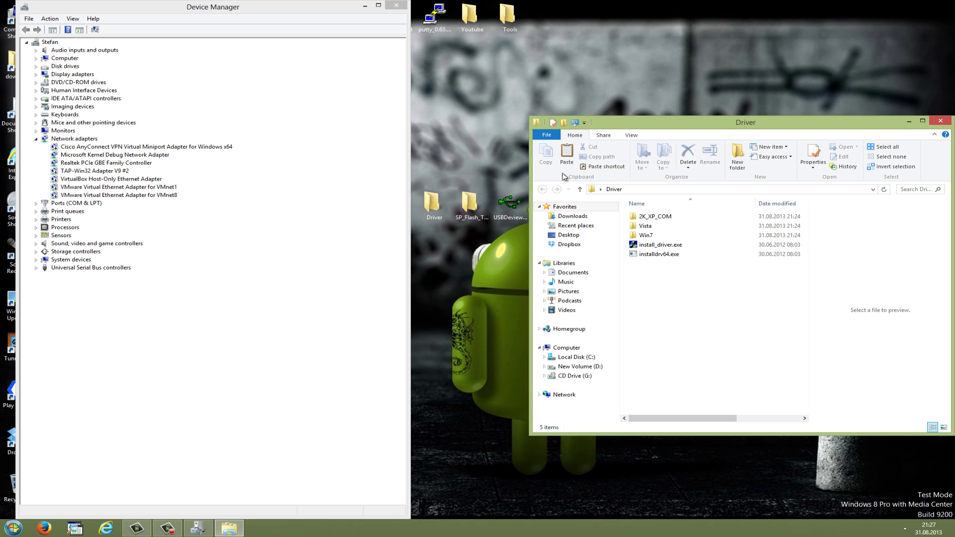
pyautogui.doubleClick(658, 246)
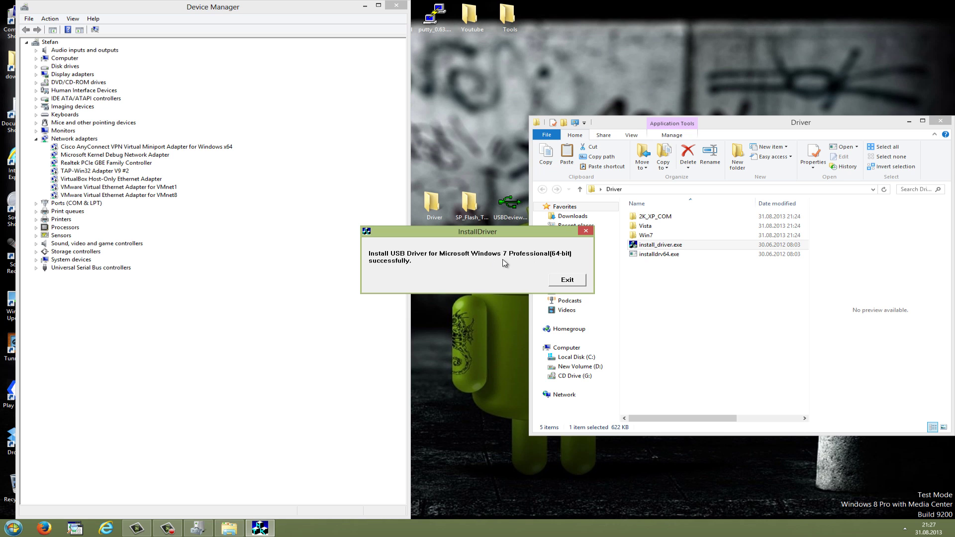
pyautogui.click(583, 282)
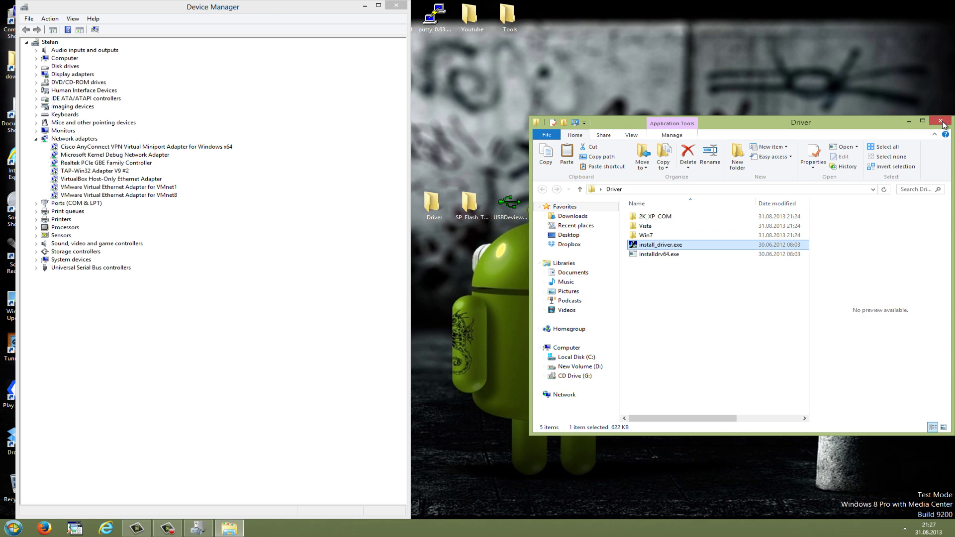
pyautogui.click(943, 121)
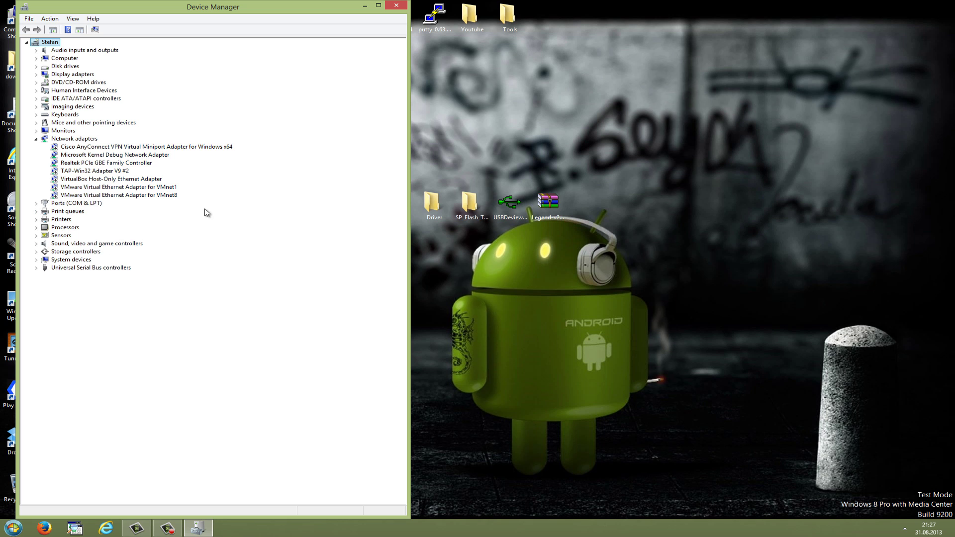
# Update the VMnet8 adapter's driver, browsing to the Driver\Win7 folder as its location
pyautogui.rightClick(68, 197)
pyautogui.click(92, 203)
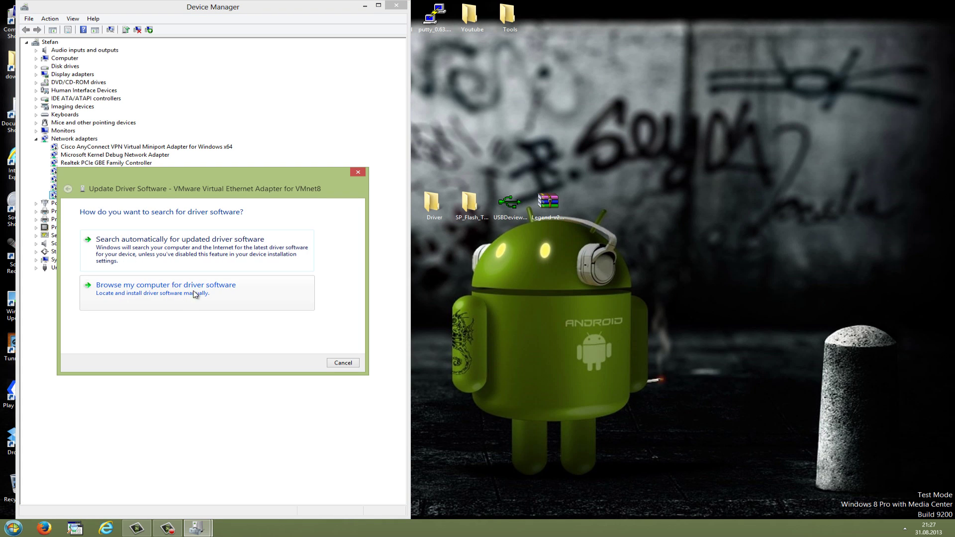
pyautogui.click(172, 294)
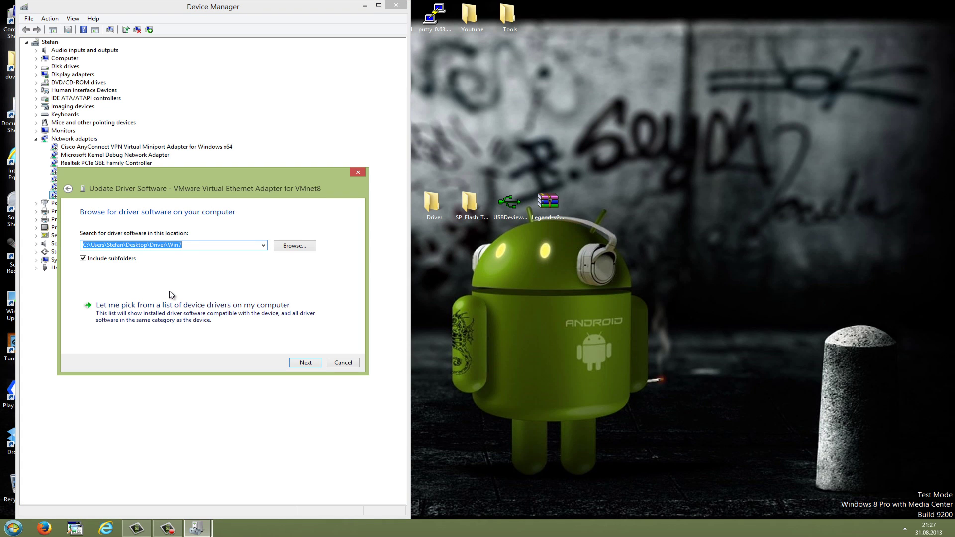
pyautogui.moveTo(189, 246); pyautogui.dragTo(80, 245)
pyautogui.click(294, 246)
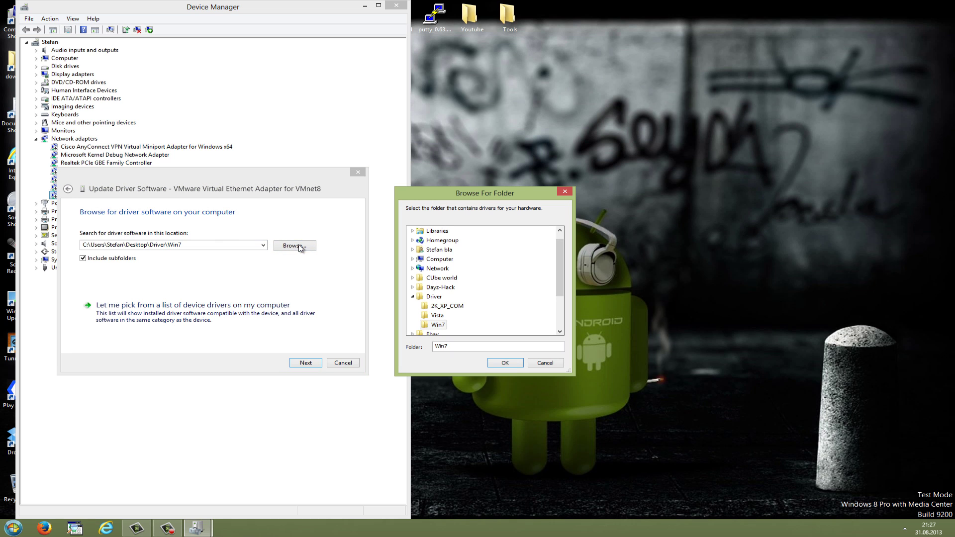
pyautogui.scroll(-3, 485, 284)
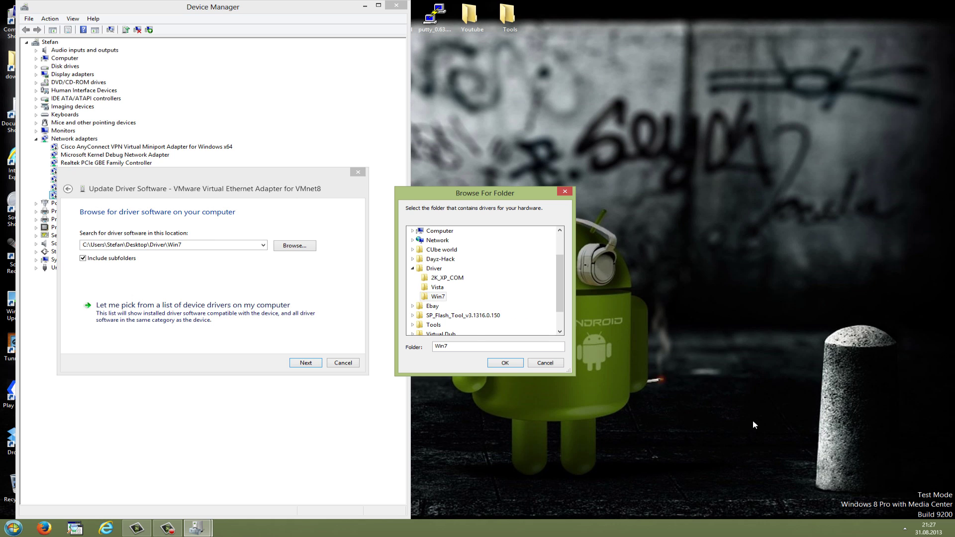
pyautogui.click(439, 297)
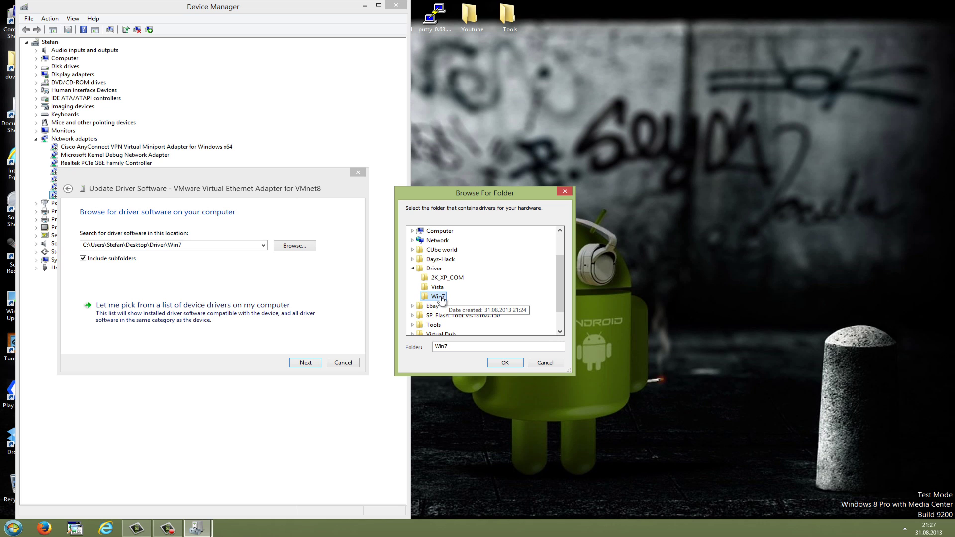
pyautogui.click(505, 363)
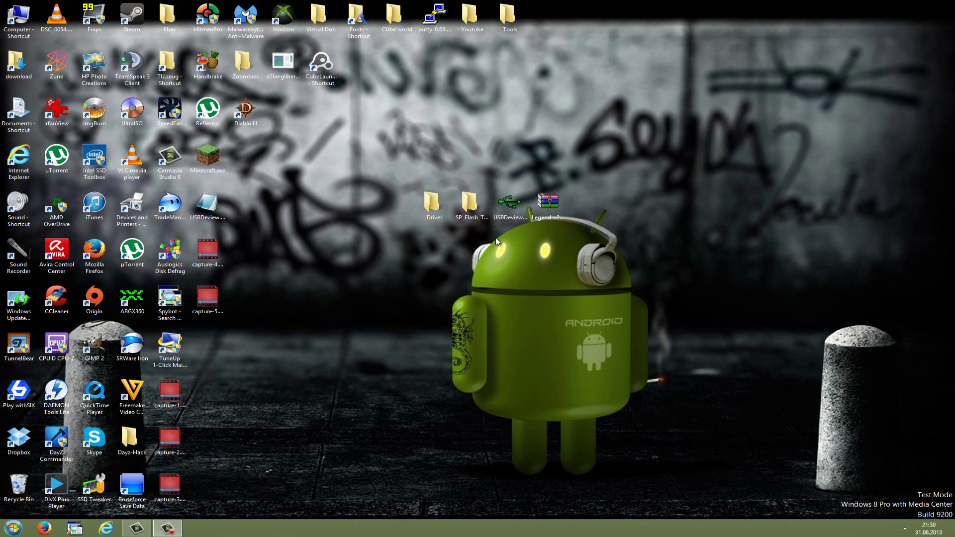
pyautogui.doubleClick(511, 214)
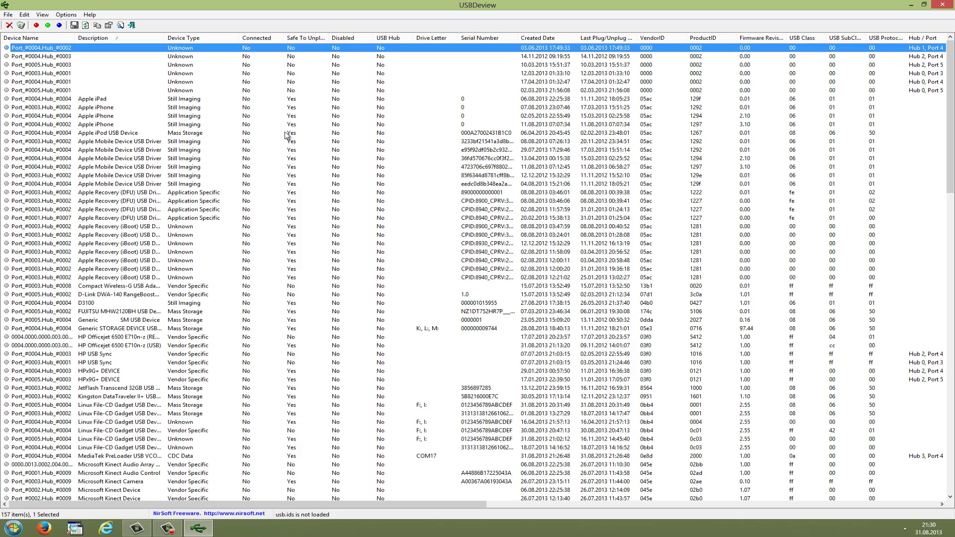
pyautogui.click(136, 150)
pyautogui.scroll(-3, 127, 180)
pyautogui.scroll(-3, 134, 187)
pyautogui.scroll(-3, 139, 192)
pyautogui.scroll(-3, 139, 194)
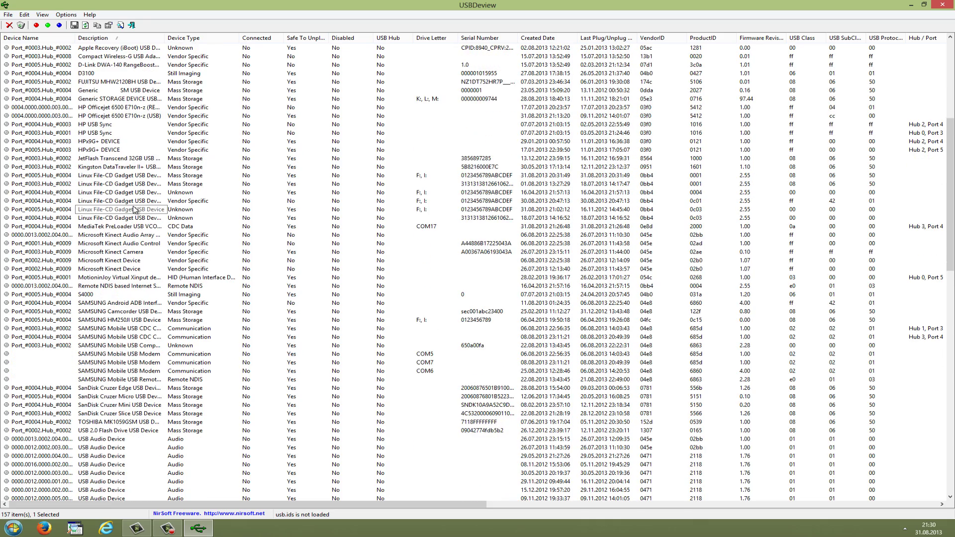
pyautogui.scroll(-3, 141, 231)
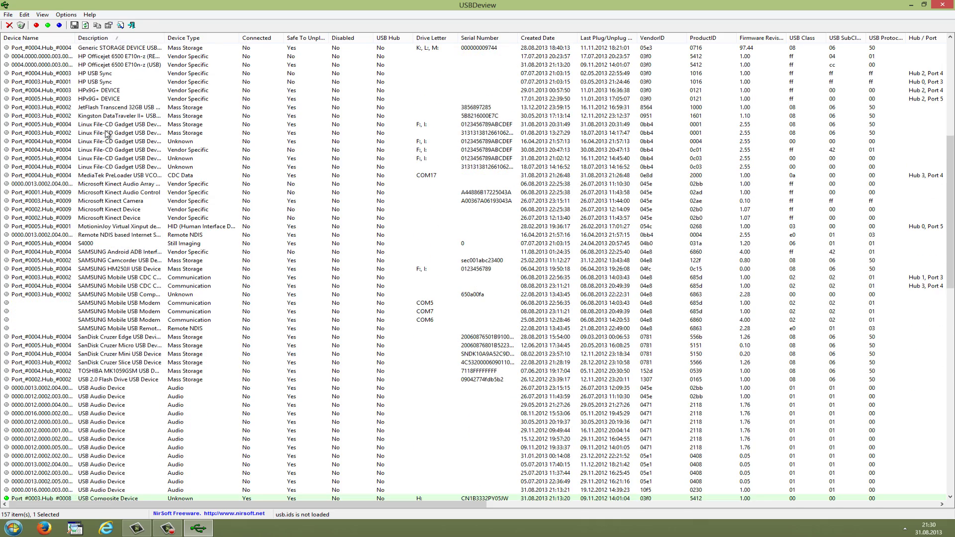
pyautogui.scroll(-3, 140, 237)
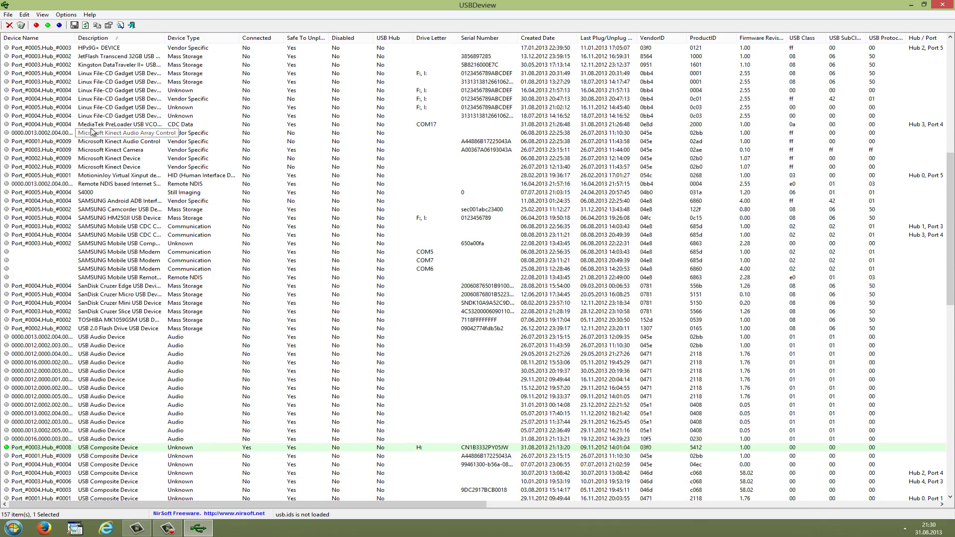
pyautogui.click(104, 125)
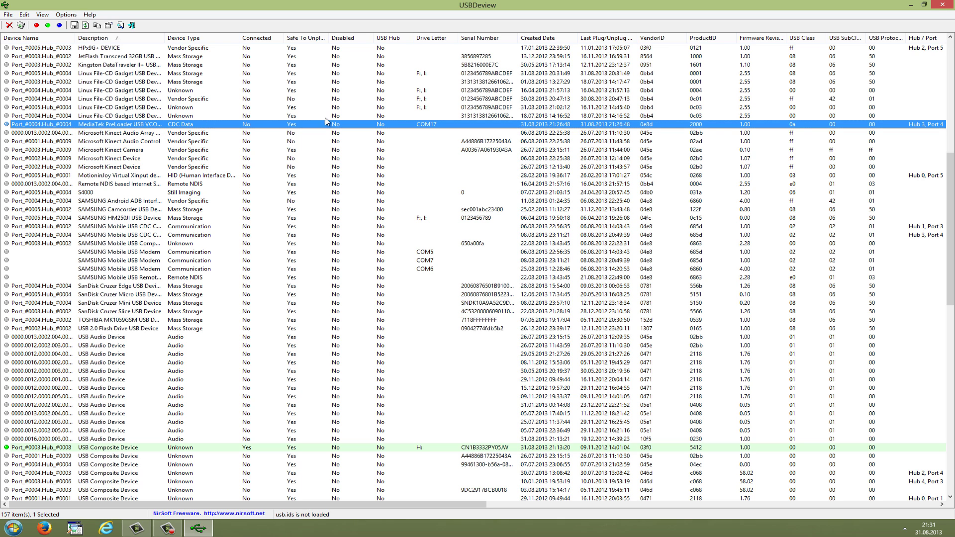
pyautogui.click(943, 5)
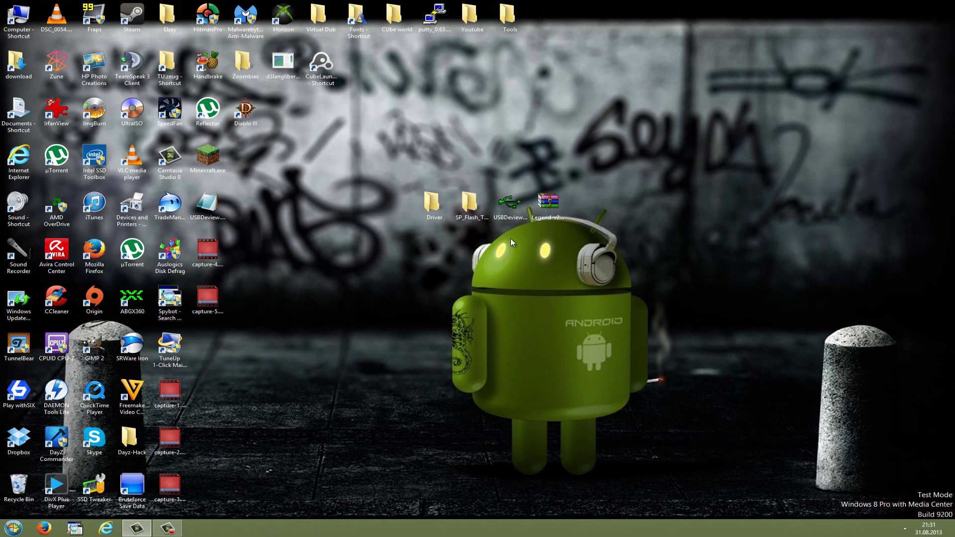
# Create a New folder on the desktop, move Legend-v21.rar into it, and open it
pyautogui.click(557, 204)
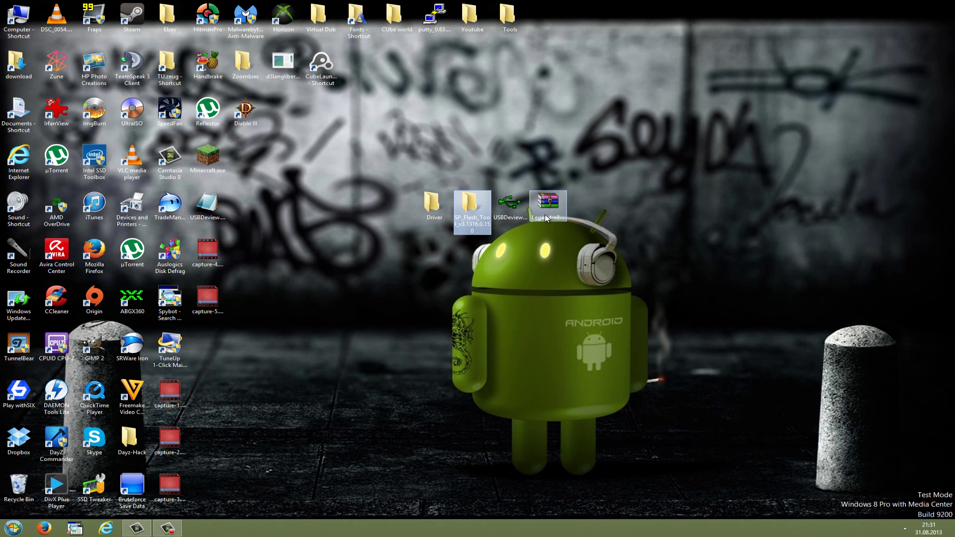
pyautogui.rightClick(578, 214)
pyautogui.moveTo(619, 306)
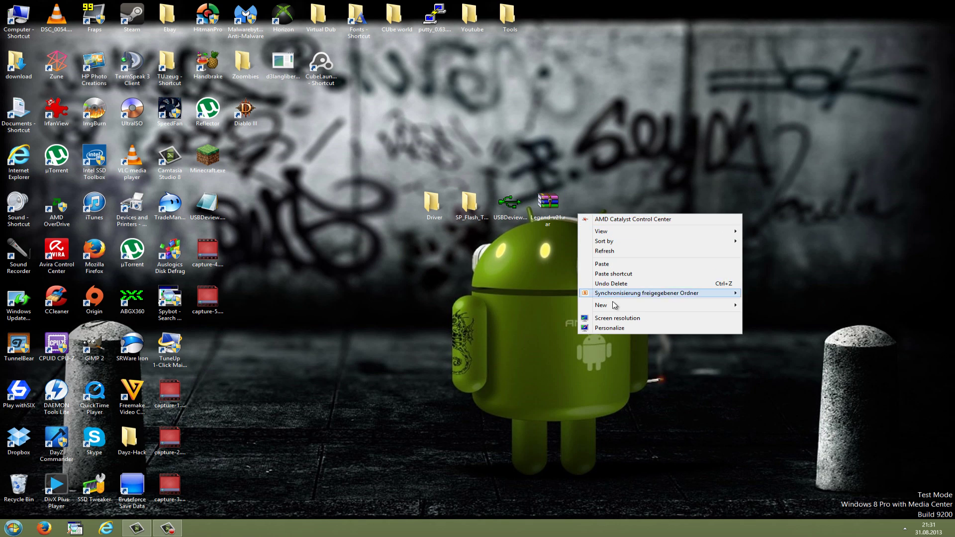
pyautogui.click(765, 306)
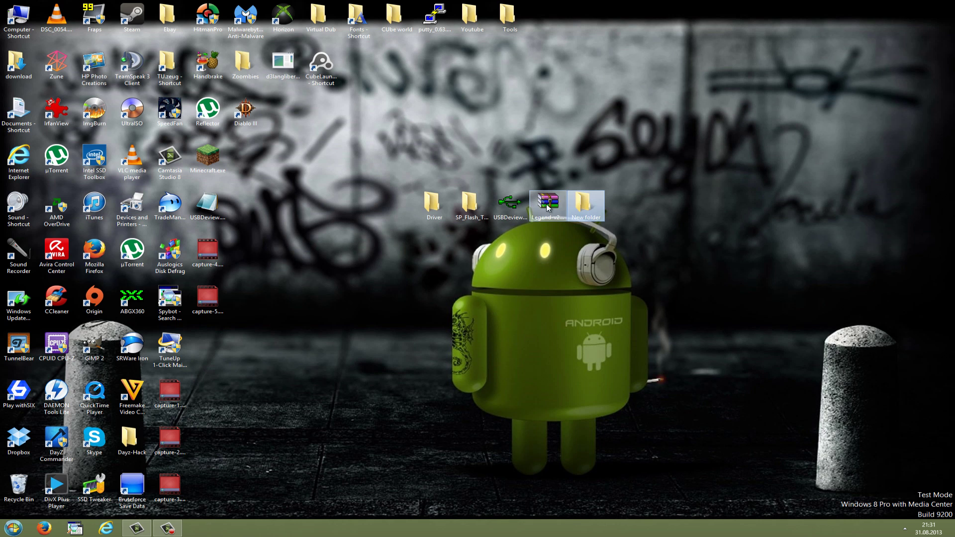
pyautogui.moveTo(549, 206); pyautogui.dragTo(585, 214)
pyautogui.doubleClick(585, 206)
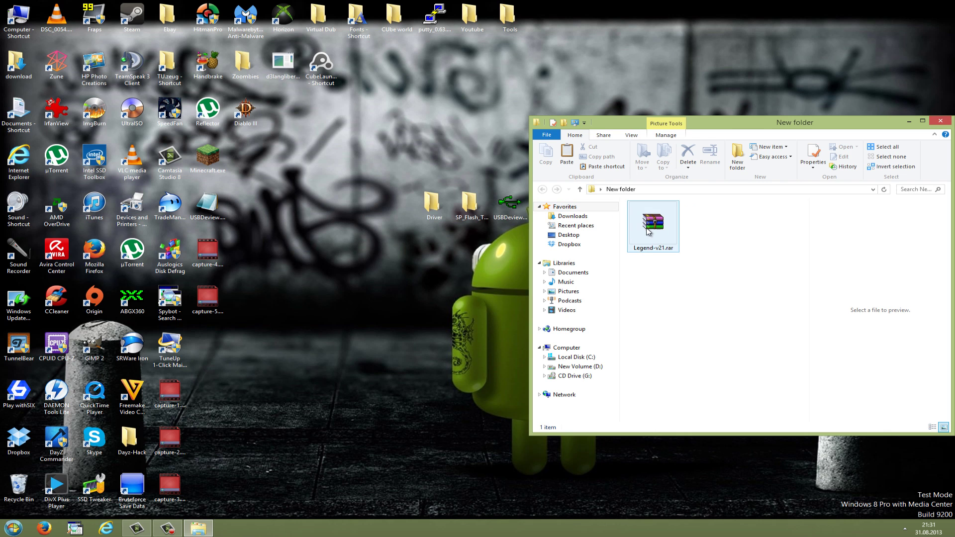
# Extract Legend-v21.rar here and open the extracted folder t to view its ROM files
pyautogui.rightClick(659, 233)
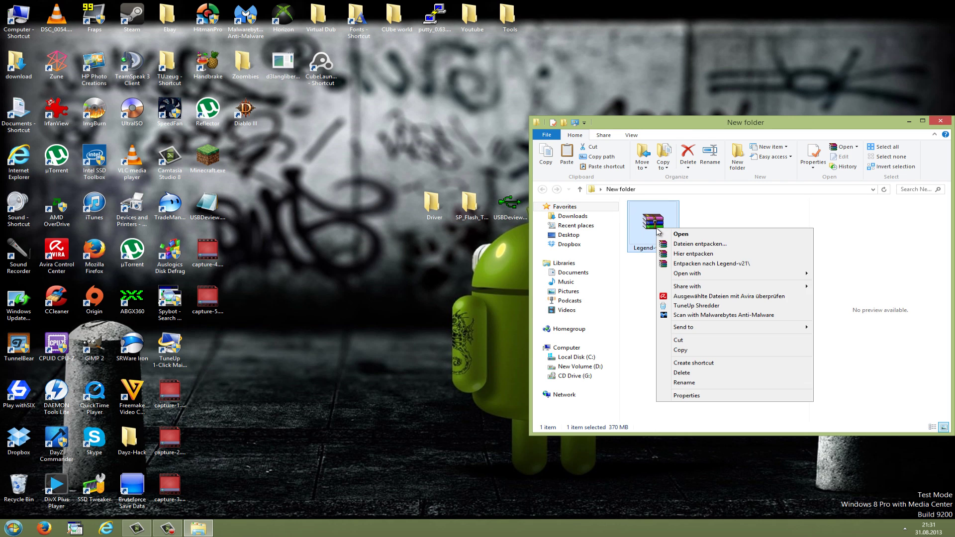
pyautogui.click(676, 256)
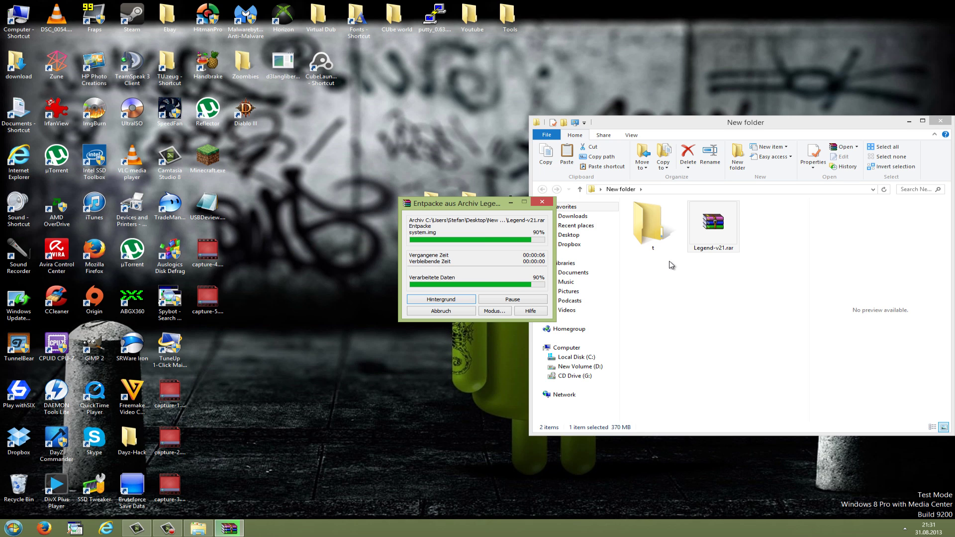
pyautogui.doubleClick(664, 243)
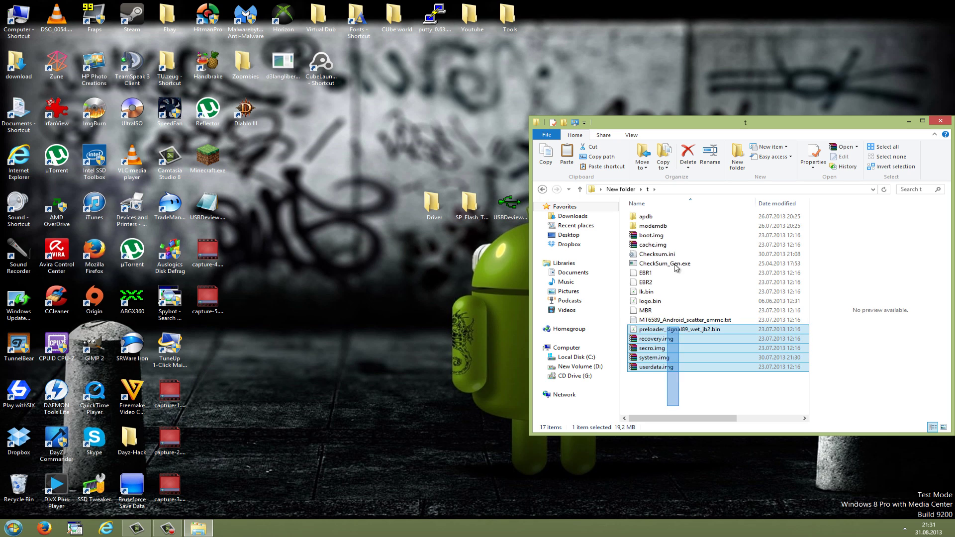
pyautogui.moveTo(669, 408); pyautogui.dragTo(662, 200)
pyautogui.click(670, 396)
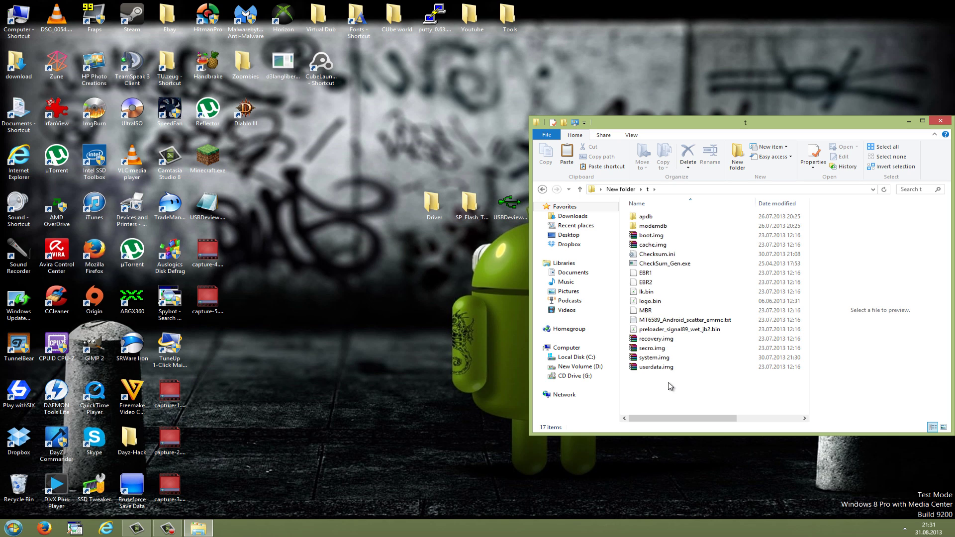
pyautogui.moveTo(667, 396); pyautogui.dragTo(649, 202)
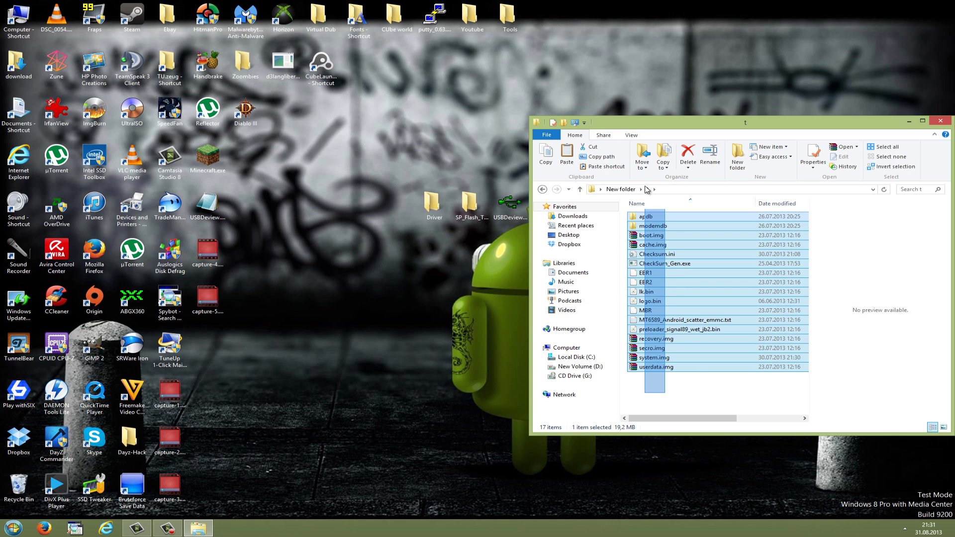
pyautogui.click(697, 393)
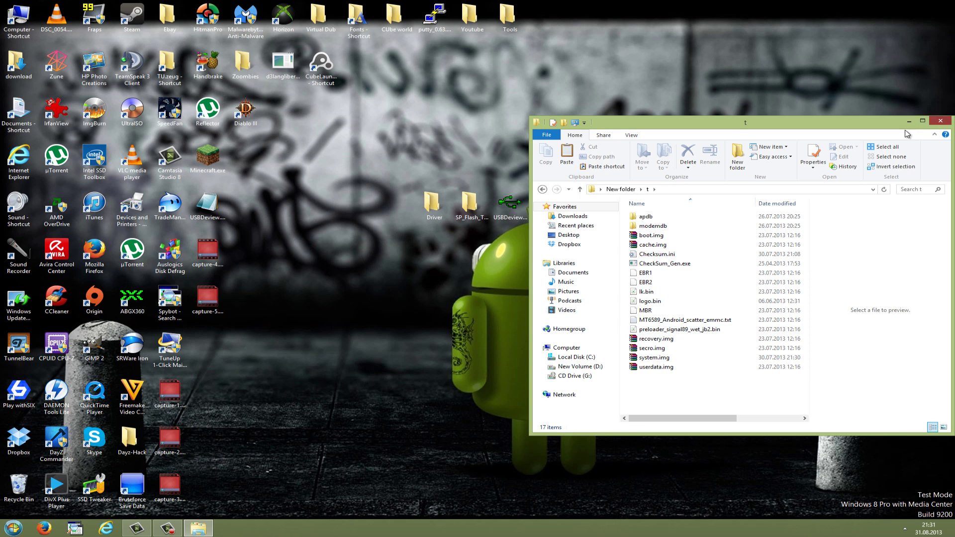
# Close the ROM folder and launch Flash_tool.exe from SP_Flash_Tool as administrator
pyautogui.click(940, 121)
pyautogui.doubleClick(472, 203)
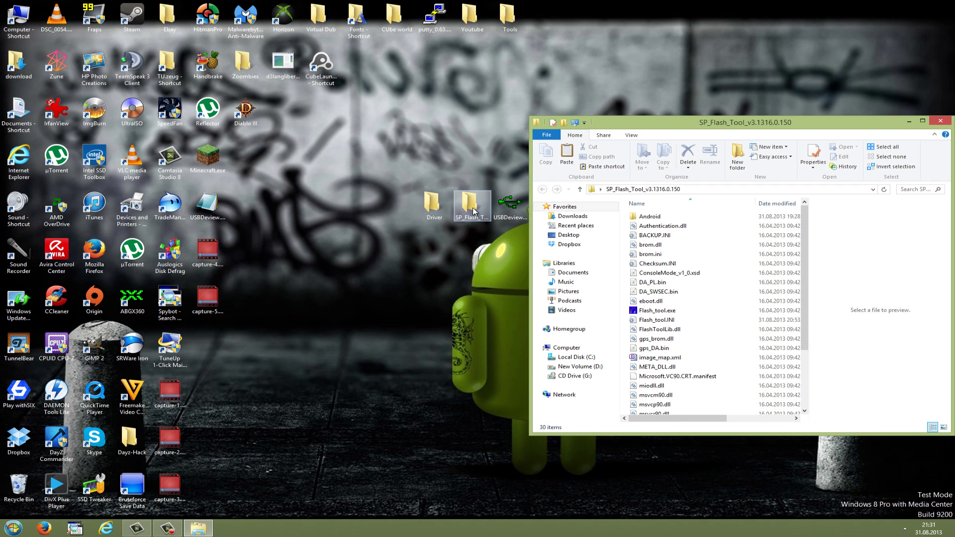
pyautogui.rightClick(657, 311)
pyautogui.click(697, 112)
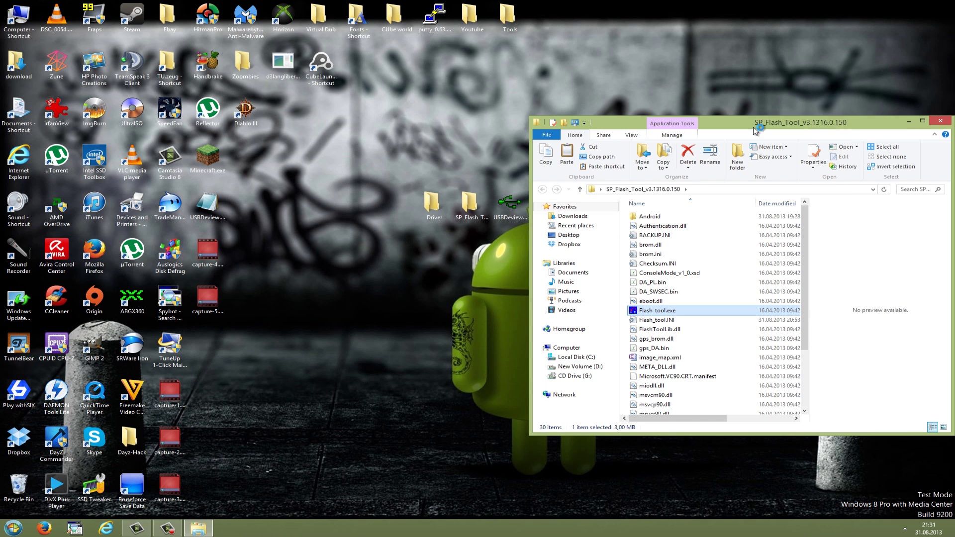
pyautogui.moveTo(454, 160); pyautogui.dragTo(382, 111)
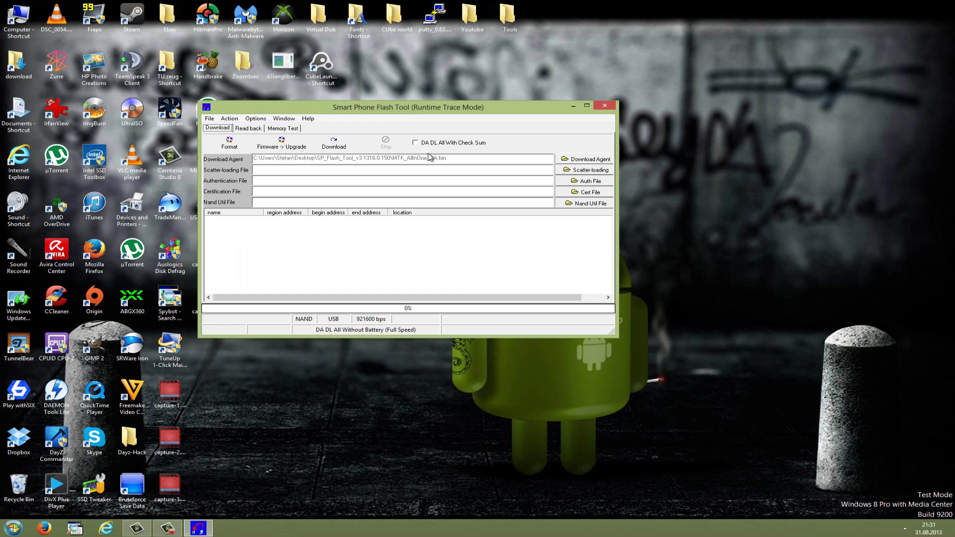
# Load MT6589_Android_scatter_emmc.txt from Desktop\New folder\t as the scatter file
pyautogui.click(583, 172)
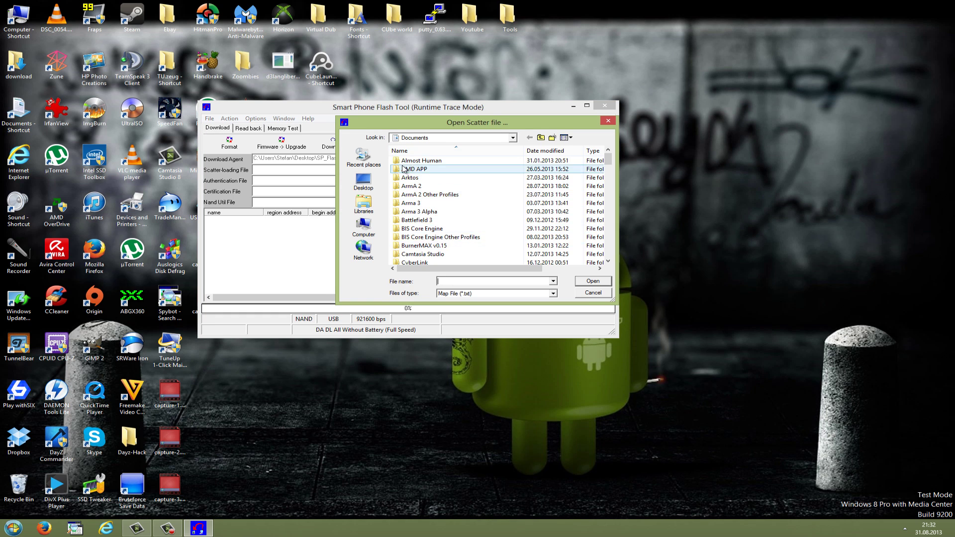
pyautogui.click(365, 183)
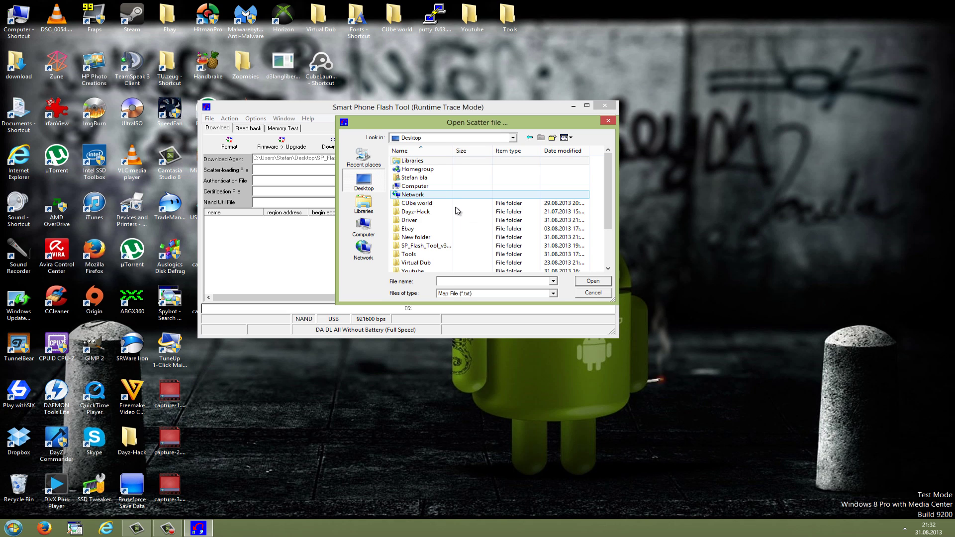
pyautogui.click(434, 241)
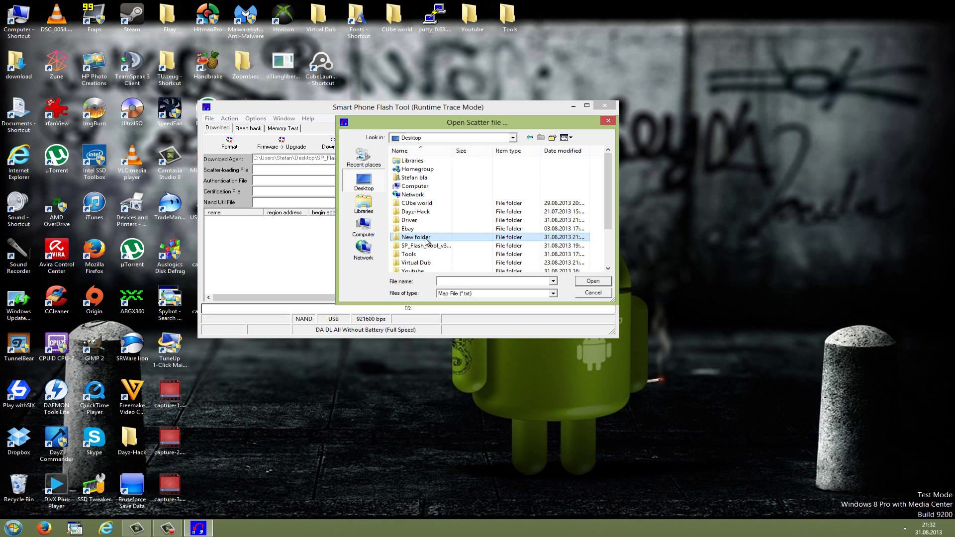
pyautogui.doubleClick(428, 240)
pyautogui.doubleClick(406, 168)
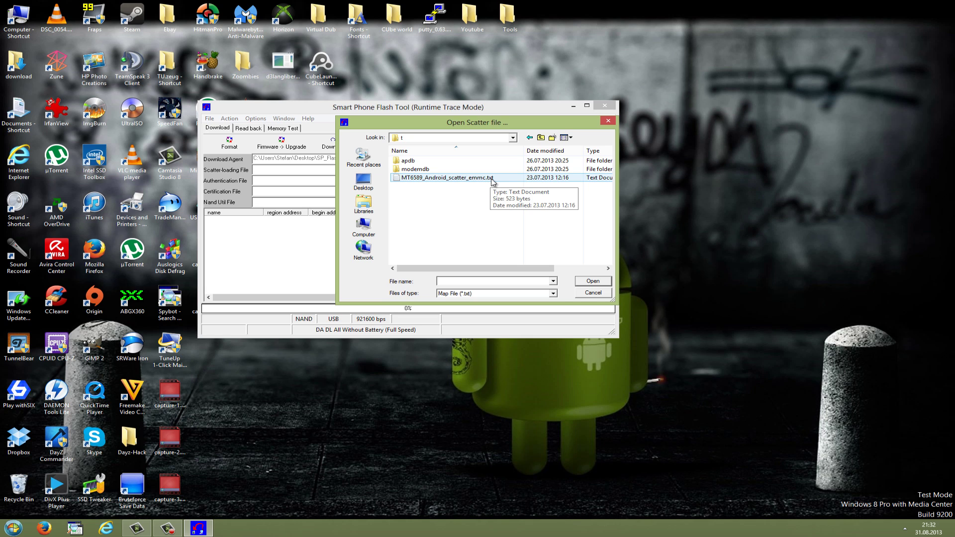
pyautogui.click(493, 181)
pyautogui.click(594, 281)
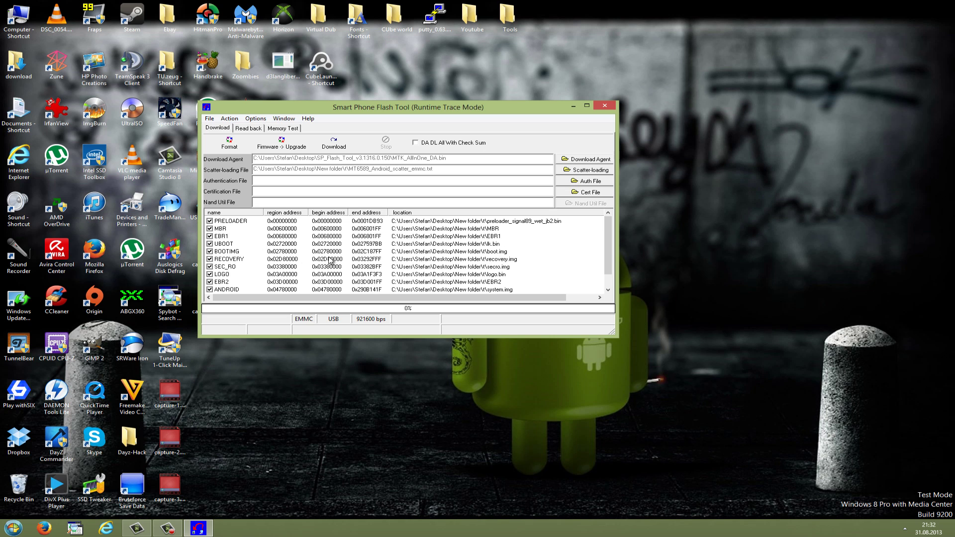
pyautogui.scroll(-1, 331, 269)
pyautogui.scroll(-1, 329, 276)
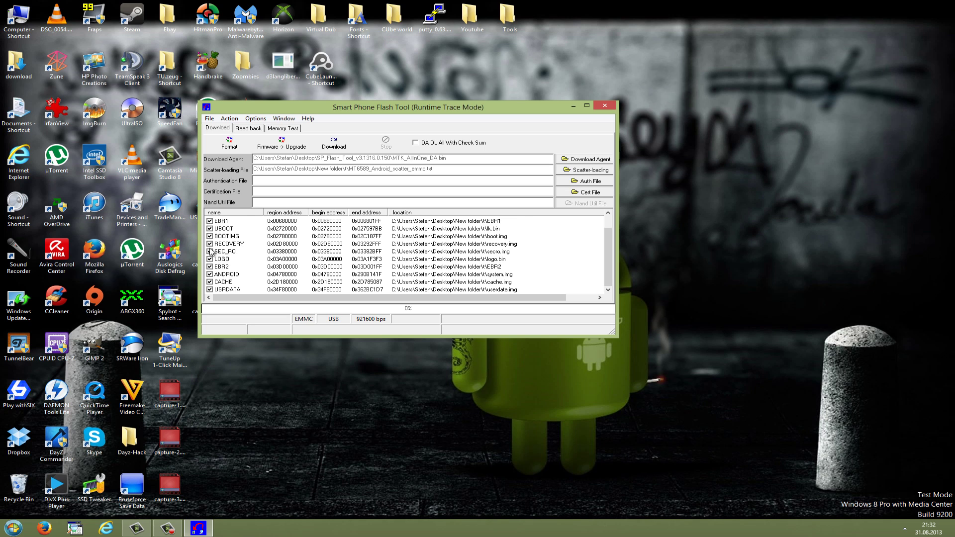
pyautogui.scroll(2, 248, 268)
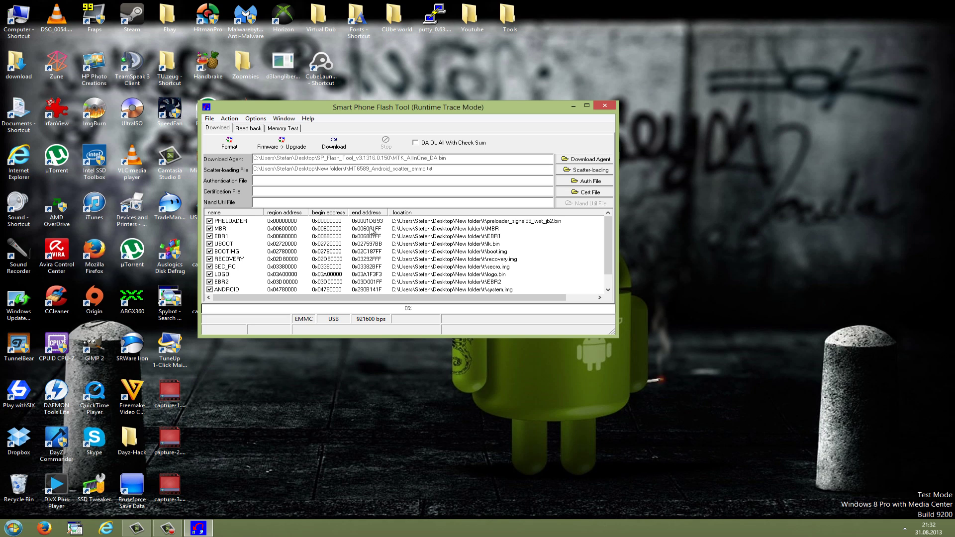
# Set the DA Download All speed to Force to High Speed
pyautogui.click(256, 119)
pyautogui.moveTo(278, 154)
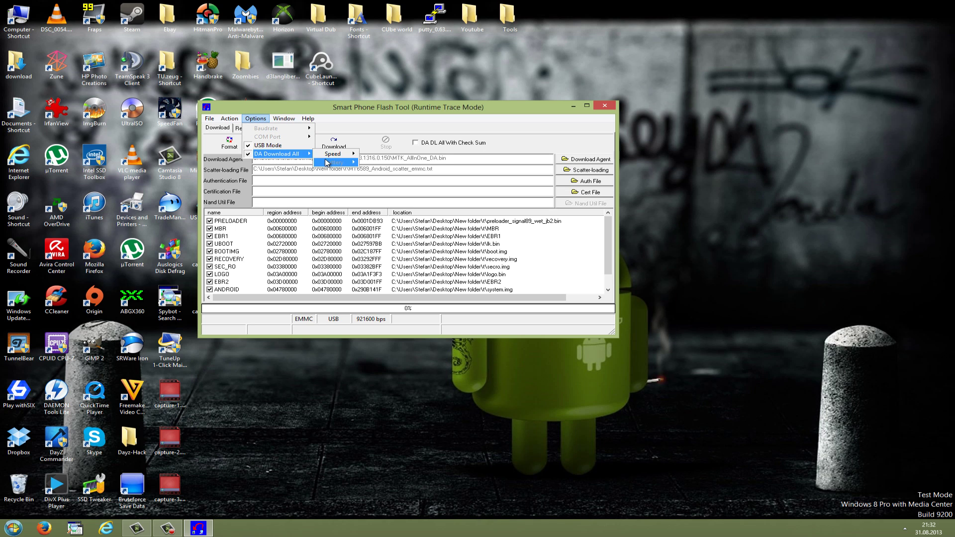
pyautogui.moveTo(334, 153)
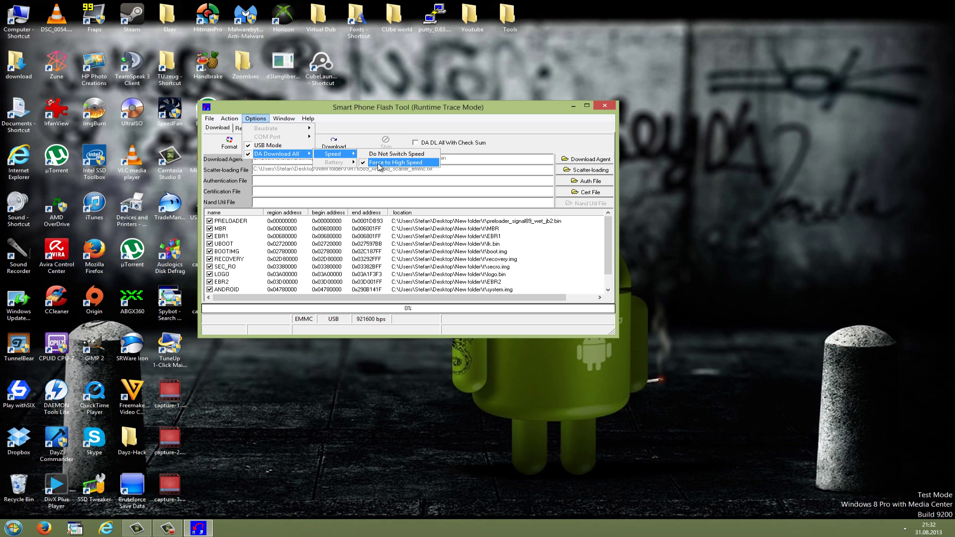
pyautogui.click(374, 202)
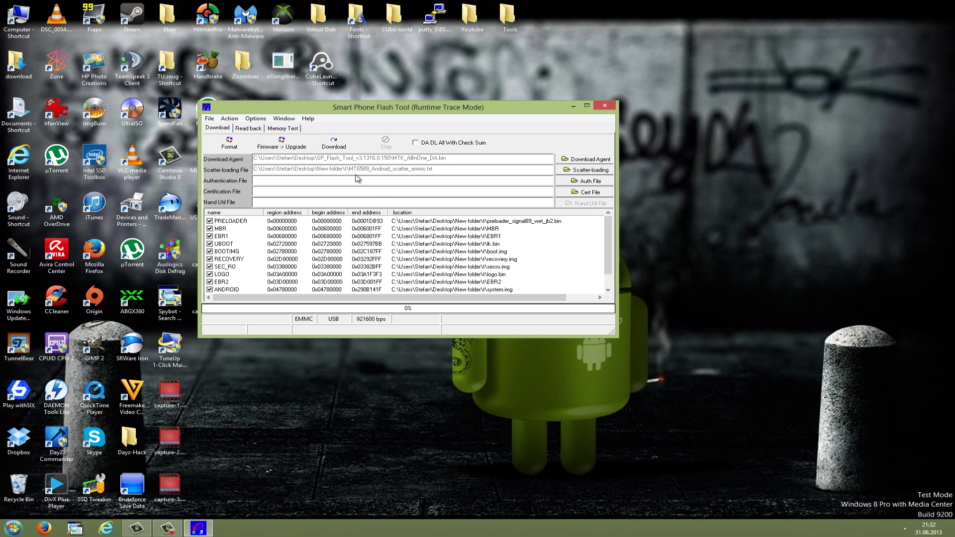
# Start the download of all ticked partitions to the phone
pyautogui.click(337, 147)
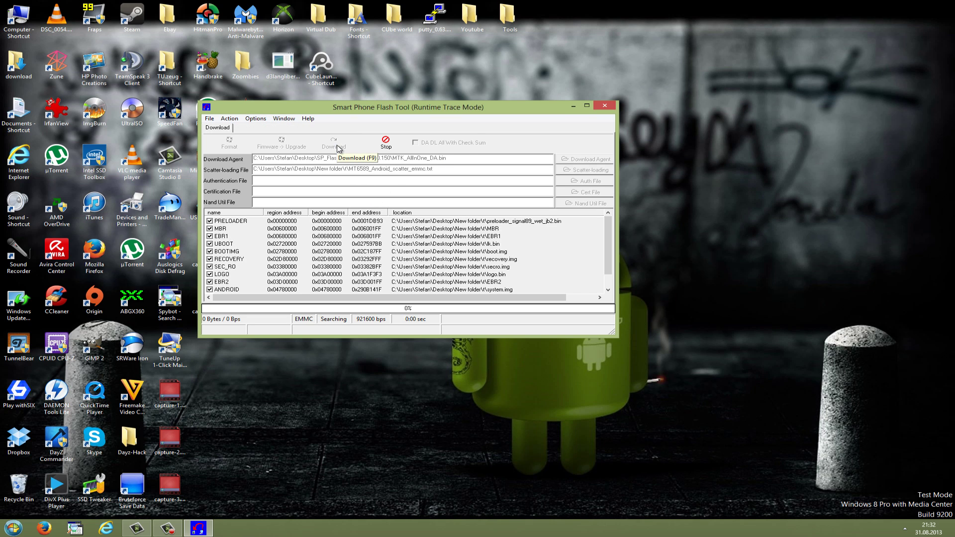